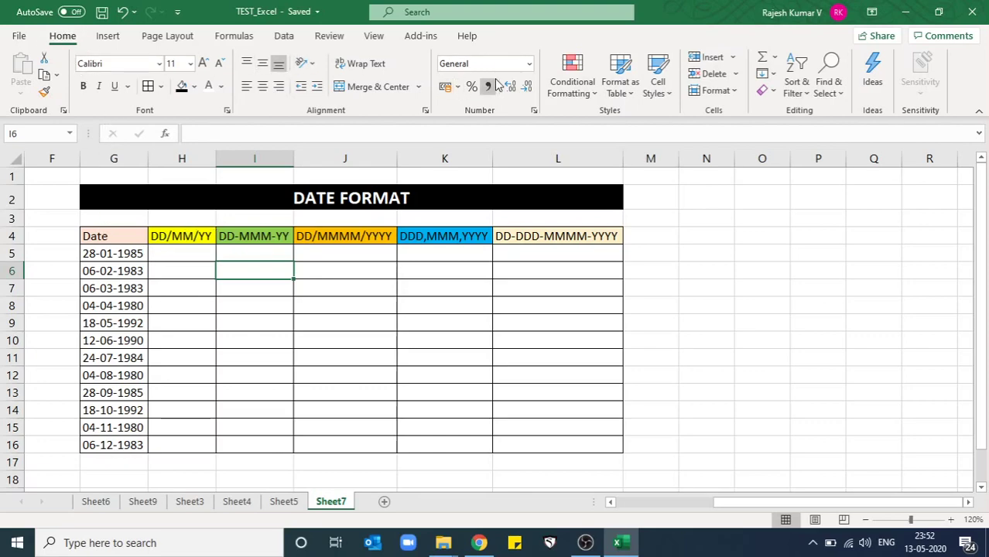
- Browse the number format list and the Format Cells date and custom formats without applying any
{"action": "left_click", "coordinate": [531, 63]}
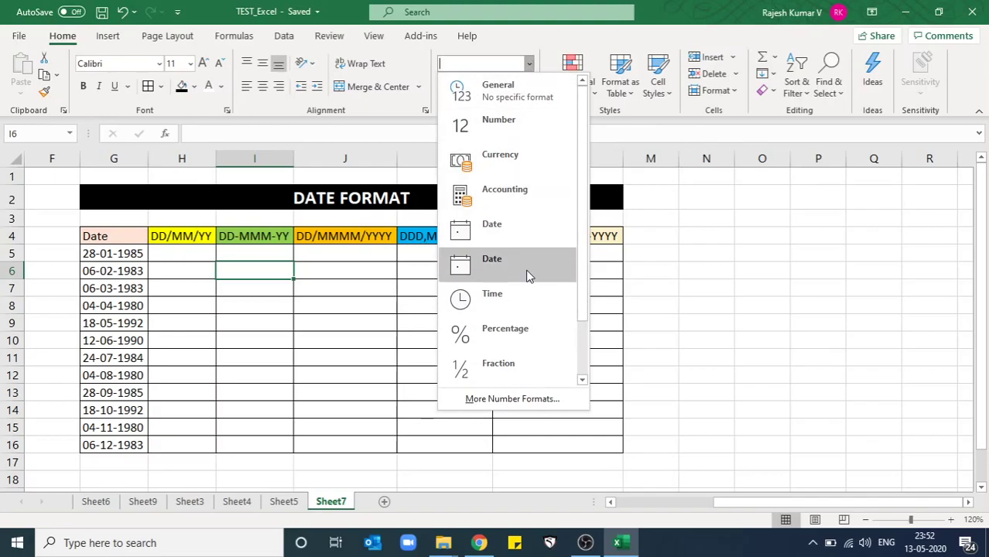
{"action": "left_click", "coordinate": [361, 318]}
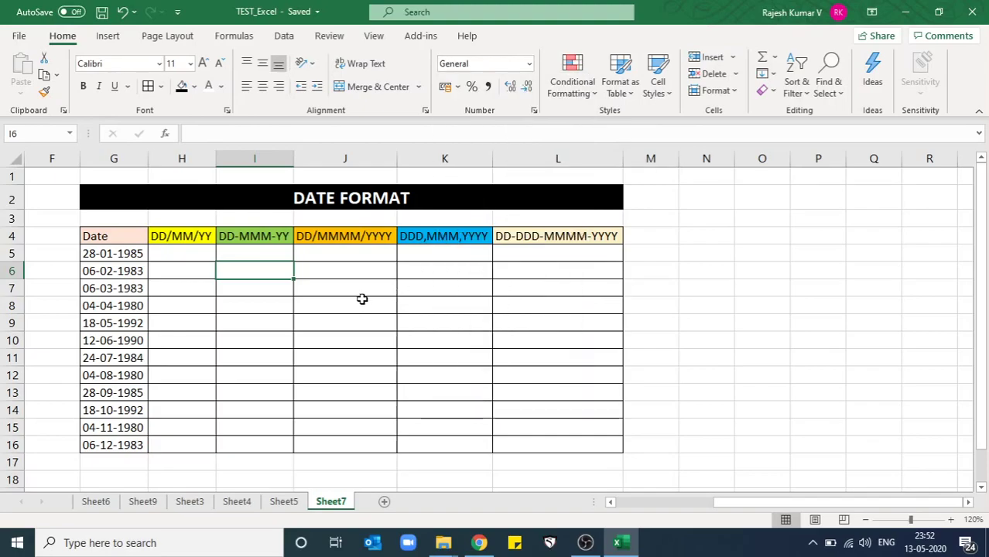
{"action": "left_click", "coordinate": [534, 113]}
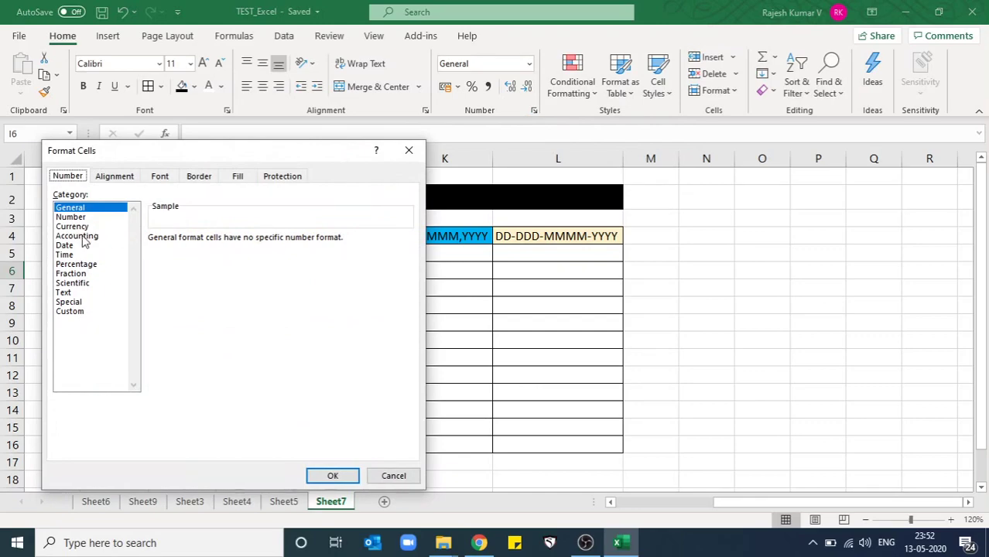
{"action": "left_click", "coordinate": [81, 245]}
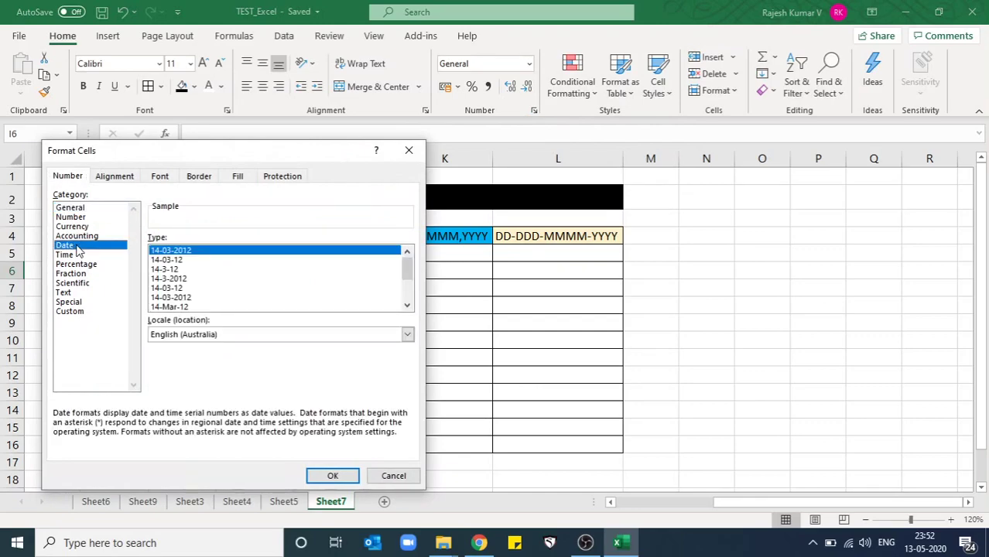
{"action": "left_click", "coordinate": [408, 307]}
{"action": "left_click", "coordinate": [408, 307]}
{"action": "left_click", "coordinate": [408, 307]}
{"action": "left_click", "coordinate": [408, 307]}
{"action": "left_click", "coordinate": [408, 307]}
{"action": "left_click", "coordinate": [408, 307]}
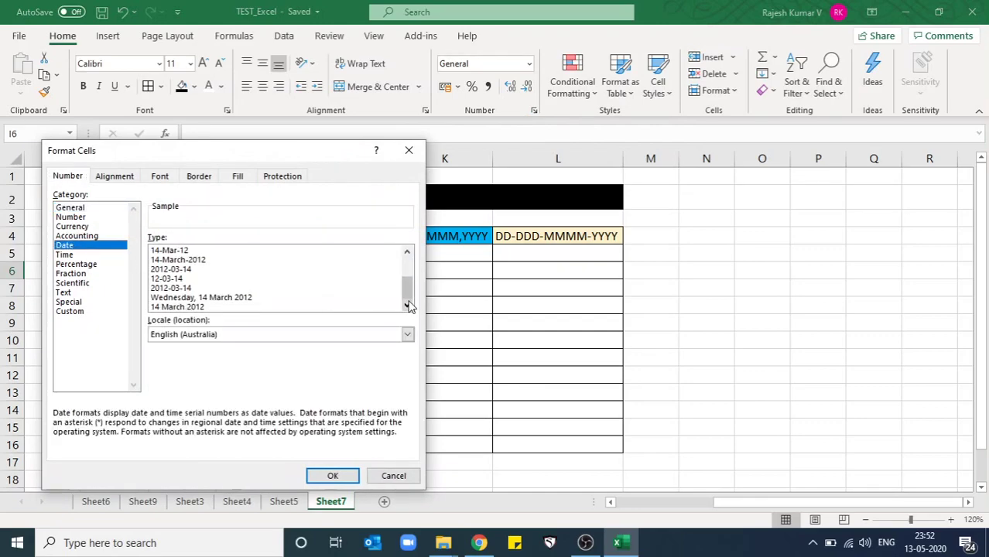
{"action": "mouse_move", "coordinate": [408, 301]}
{"action": "left_mouse_down"}
{"action": "mouse_move", "coordinate": [412, 263]}
{"action": "mouse_move", "coordinate": [409, 288]}
{"action": "left_mouse_up"}
{"action": "left_click", "coordinate": [89, 313]}
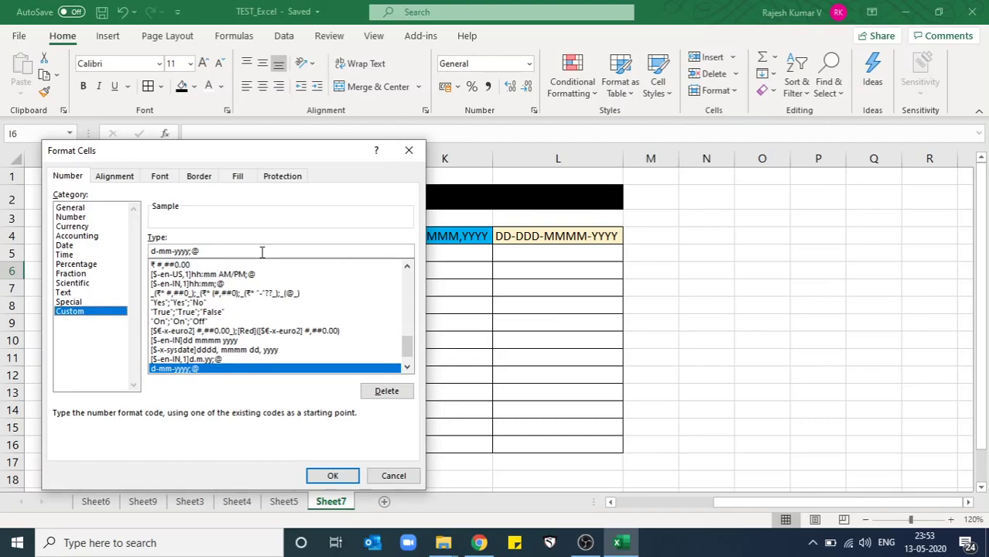
{"action": "left_click", "coordinate": [391, 475]}
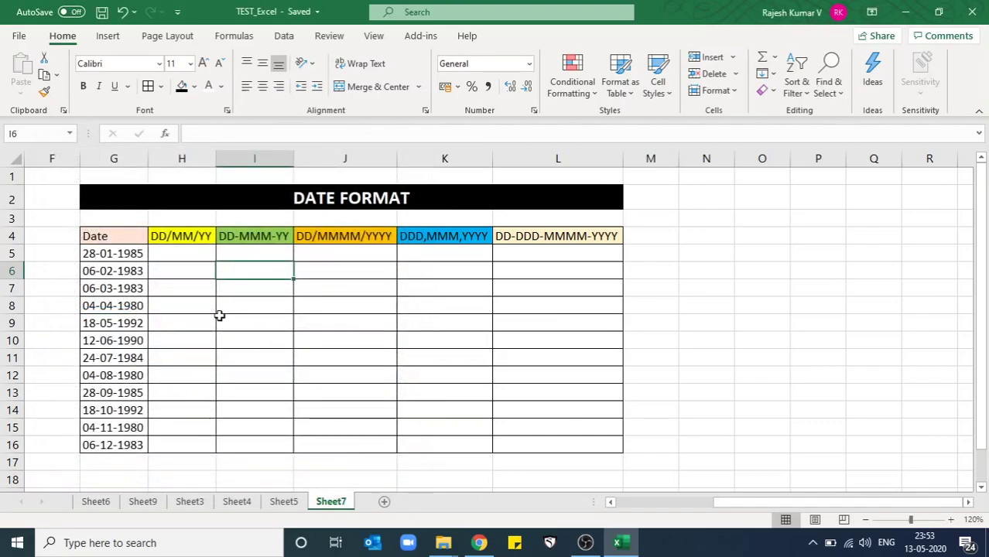
- Try Short Date on the dates in G5:G16, then undo it
{"action": "left_click_drag", "start_coordinate": [124, 254], "coordinate": [115, 439]}
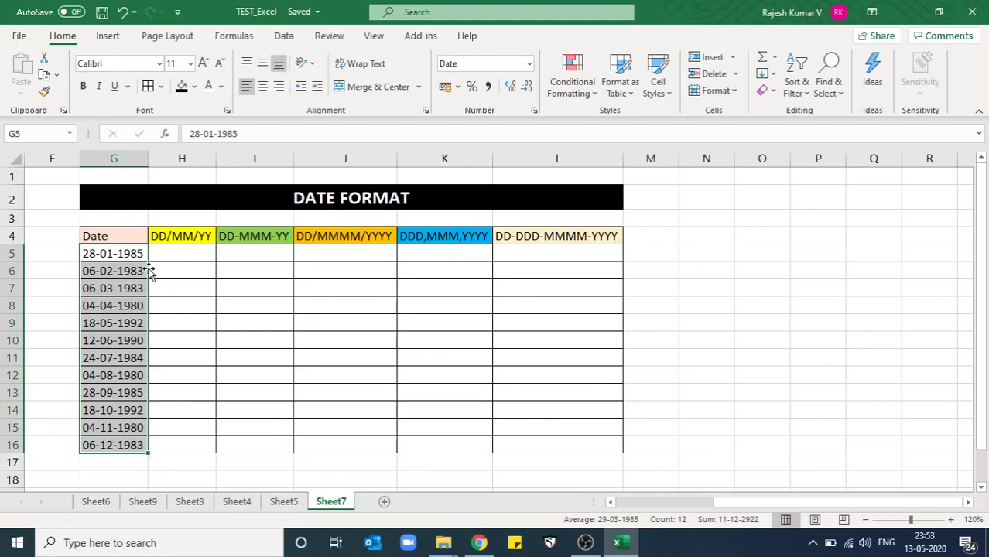
{"action": "left_click", "coordinate": [529, 64]}
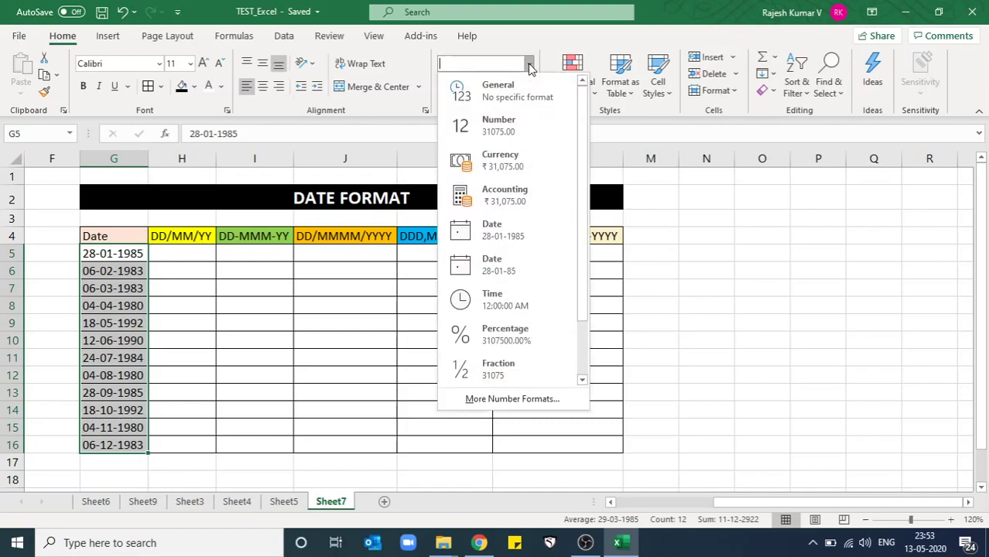
{"action": "left_click", "coordinate": [529, 231]}
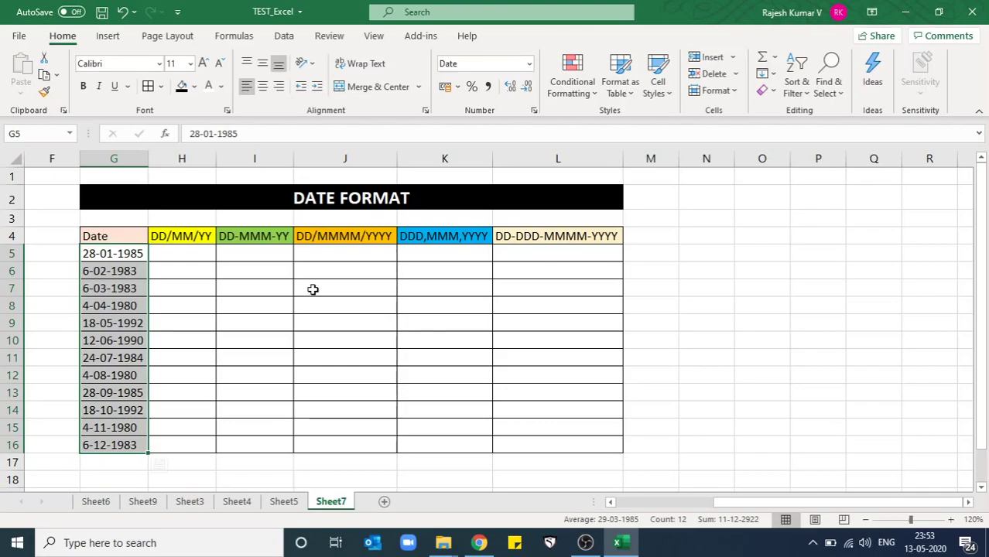
{"action": "key", "text": "ctrl+z"}
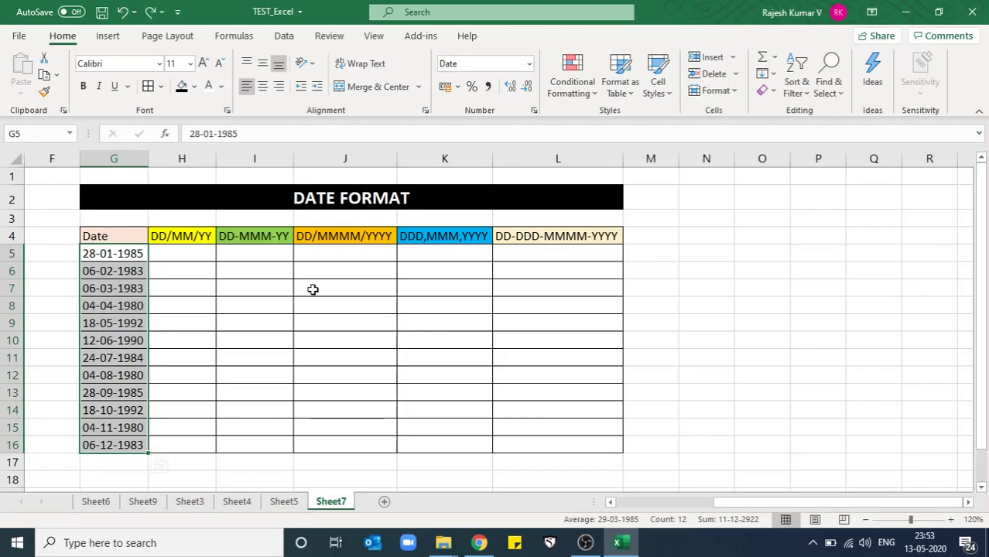
- Review the format headings in H4 through L4, from DD/MM/YY to DD-DDD-MMMM-YYYY
{"action": "left_click", "coordinate": [176, 251]}
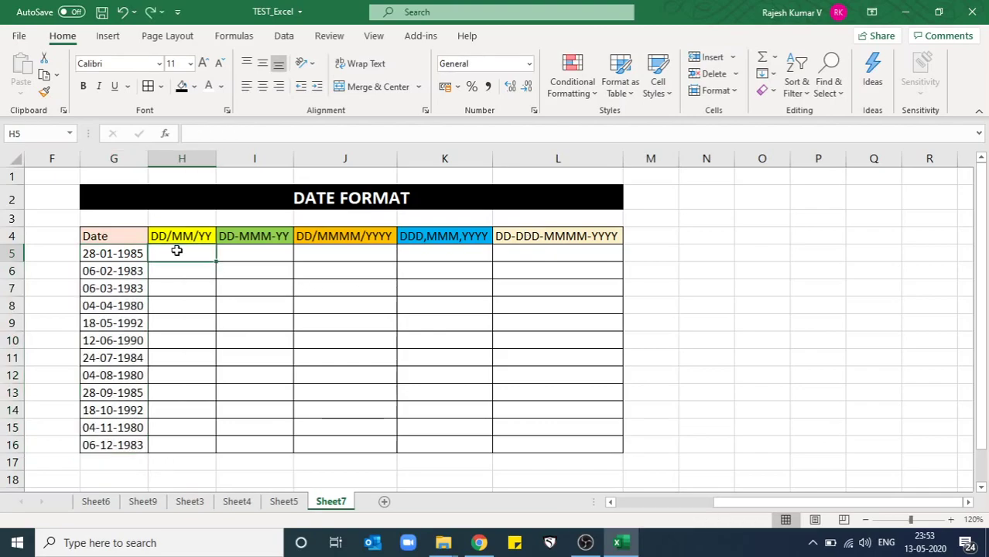
{"action": "left_click", "coordinate": [198, 230]}
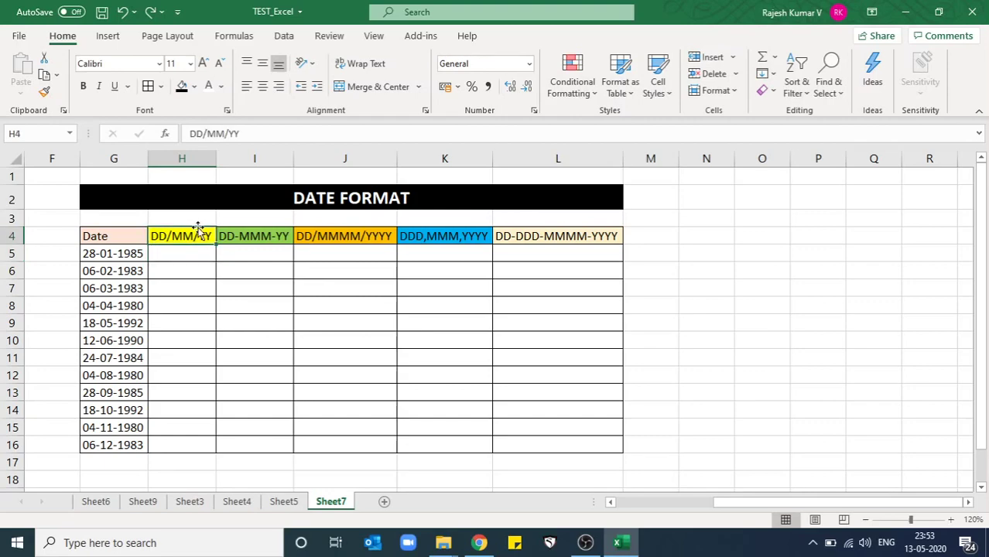
{"action": "left_click", "coordinate": [226, 235]}
{"action": "left_click", "coordinate": [311, 236]}
{"action": "left_click", "coordinate": [489, 246]}
{"action": "left_click", "coordinate": [554, 241]}
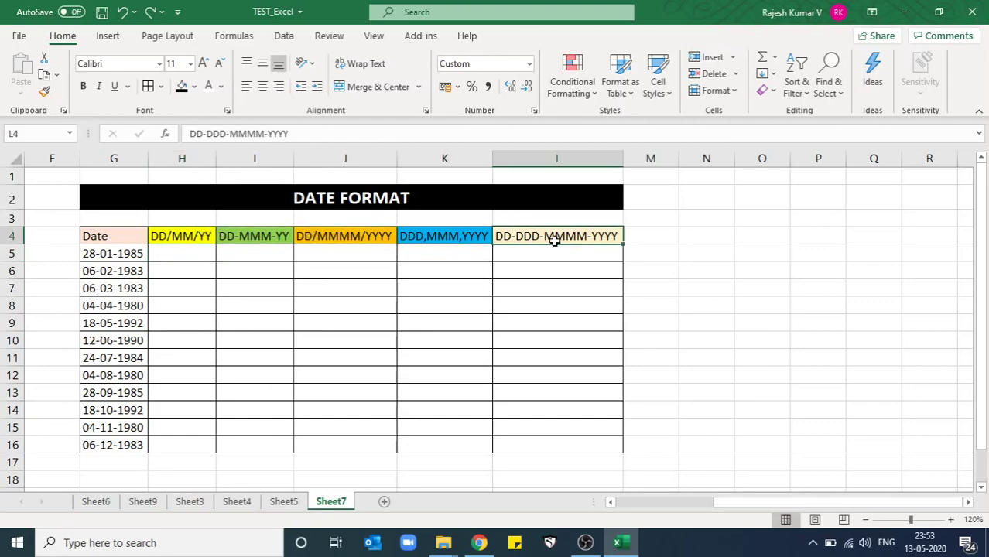
- Give G5:G16 the 14 March 2012 date type so dates read like 28 January 1985
{"action": "left_click", "coordinate": [190, 255]}
{"action": "mouse_move", "coordinate": [132, 251]}
{"action": "left_mouse_down"}
{"action": "mouse_move", "coordinate": [113, 316]}
{"action": "mouse_move", "coordinate": [113, 447]}
{"action": "left_mouse_up"}
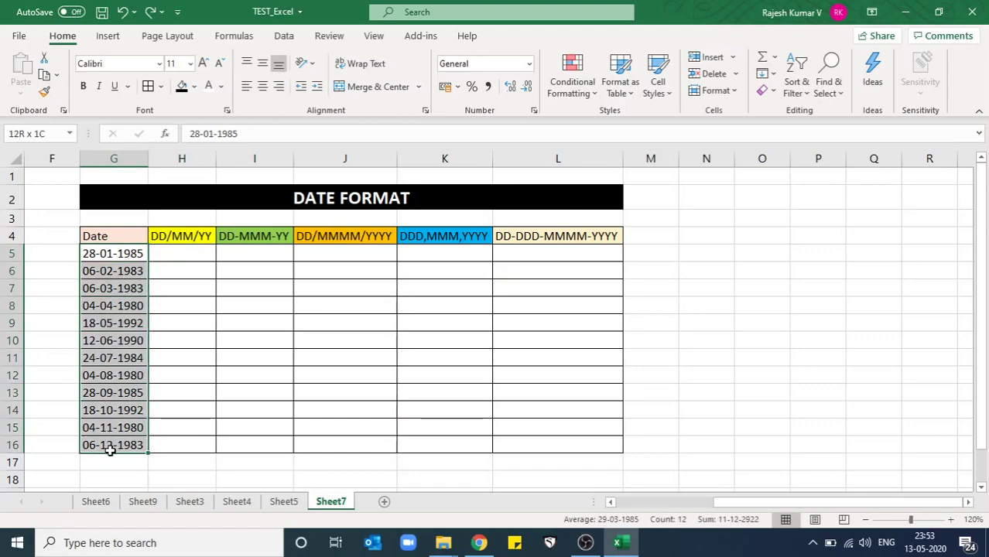
{"action": "right_click", "coordinate": [118, 271]}
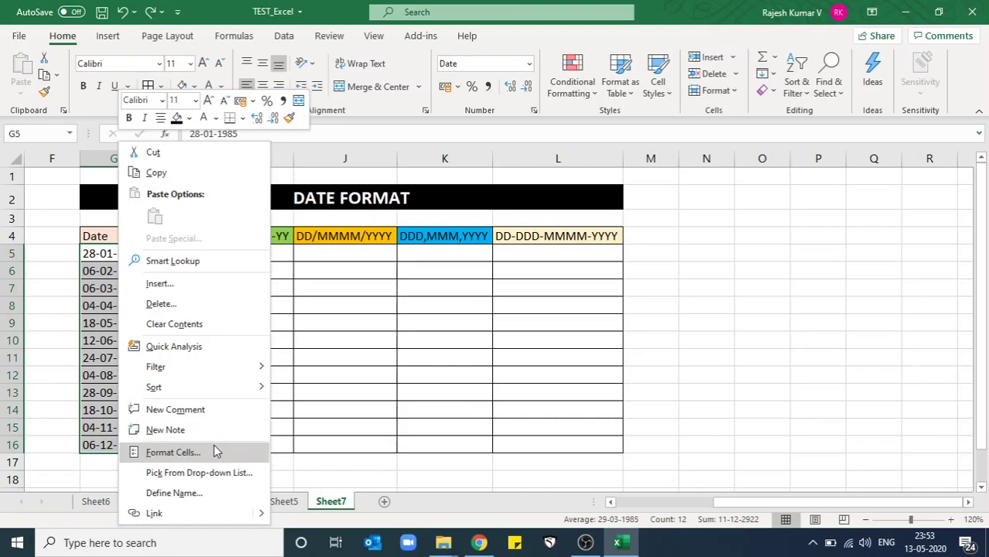
{"action": "left_click", "coordinate": [173, 452]}
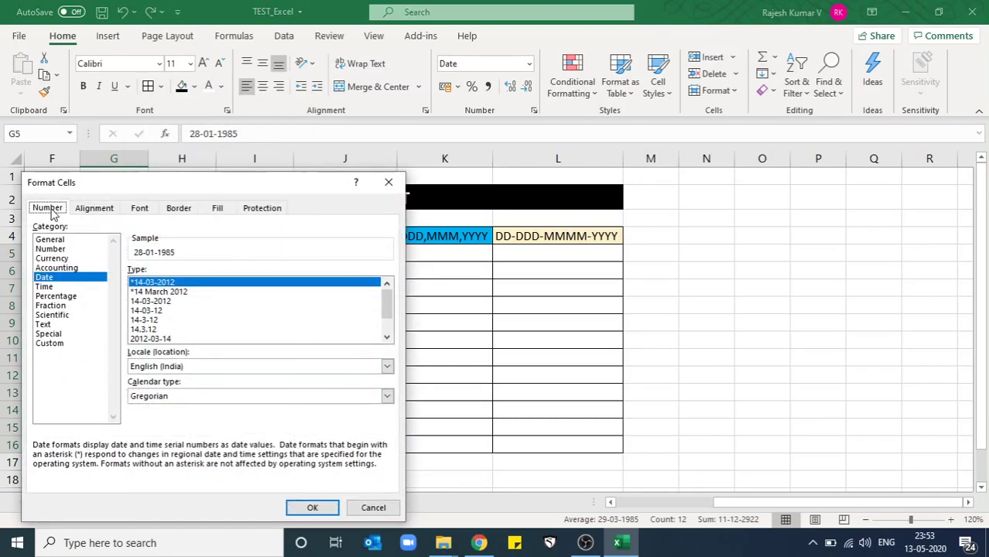
{"action": "mouse_move", "coordinate": [261, 191]}
{"action": "left_mouse_down"}
{"action": "mouse_move", "coordinate": [410, 201]}
{"action": "mouse_move", "coordinate": [665, 88]}
{"action": "left_mouse_up"}
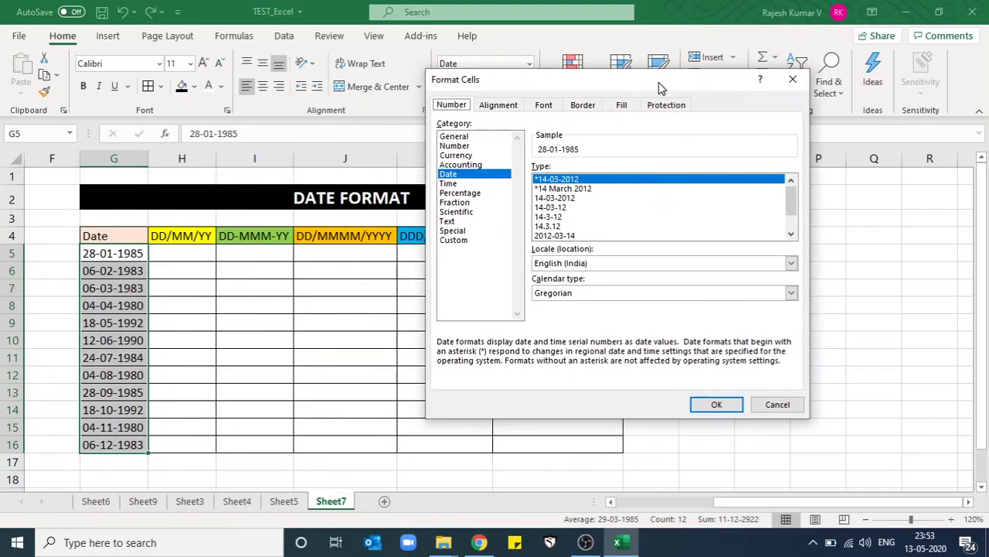
{"action": "left_click", "coordinate": [572, 199]}
{"action": "left_click", "coordinate": [564, 209]}
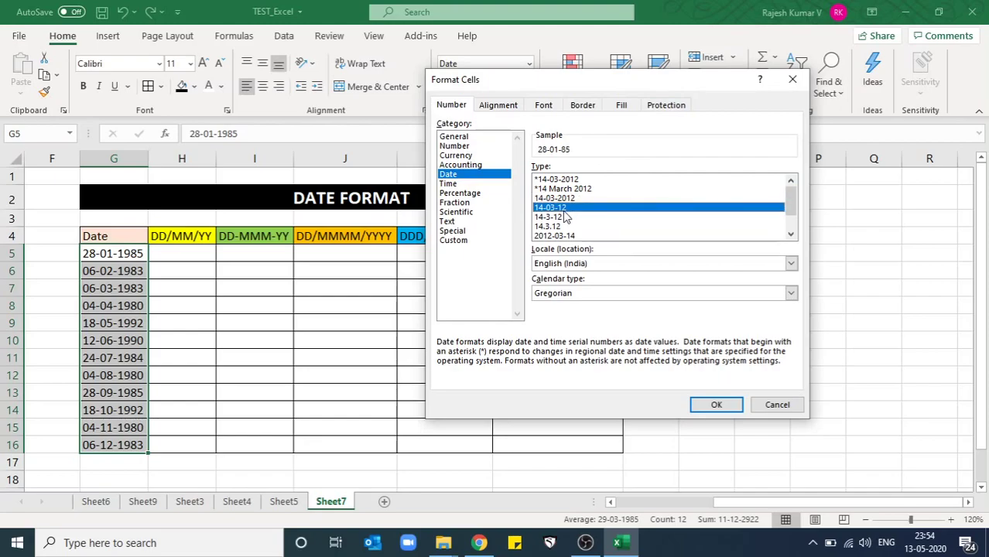
{"action": "key", "text": "Down"}
{"action": "key", "text": "Down"}
{"action": "key", "text": "Down"}
{"action": "key", "text": "Down"}
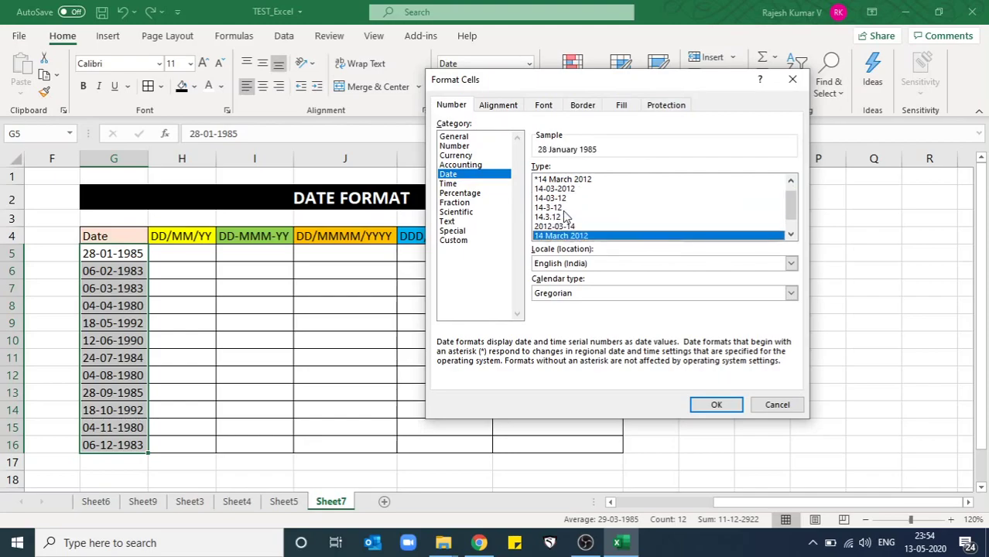
{"action": "key", "text": "Down"}
{"action": "key", "text": "Up"}
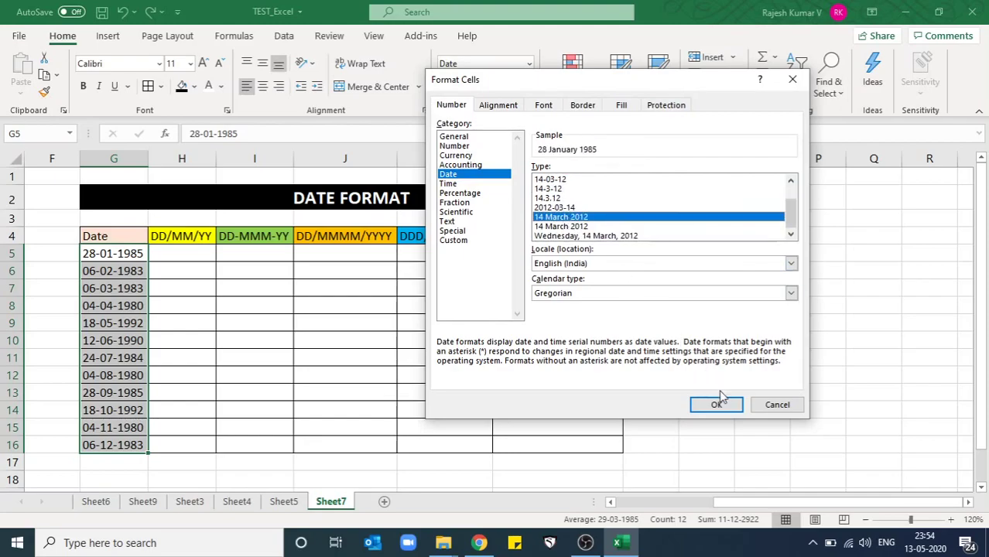
{"action": "left_click", "coordinate": [717, 402]}
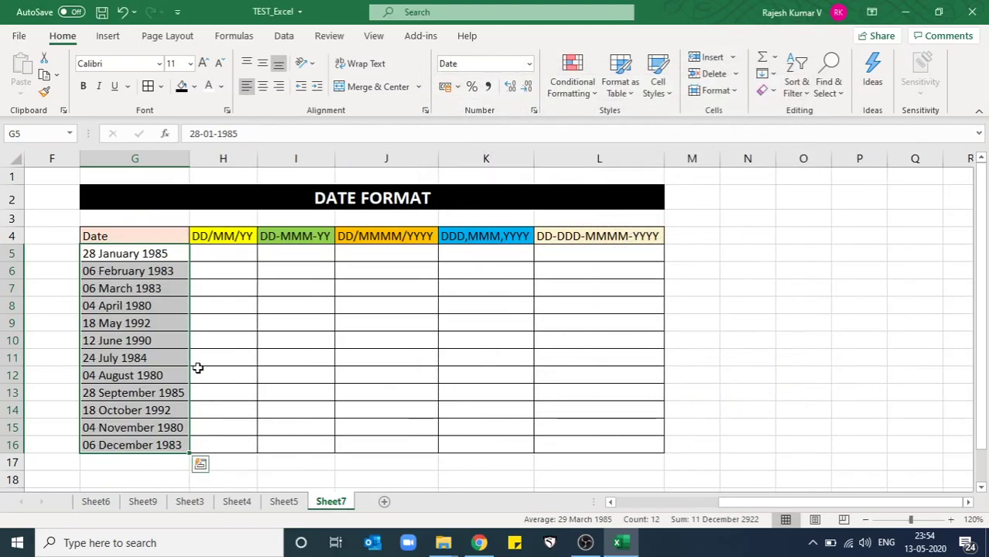
{"action": "left_click", "coordinate": [198, 367]}
- Select the dates in G5:G16 and pick the 'Wednesday, 14 March, 2012' date type
{"action": "left_click_drag", "start_coordinate": [162, 253], "coordinate": [147, 443]}
{"action": "right_click", "coordinate": [126, 297]}
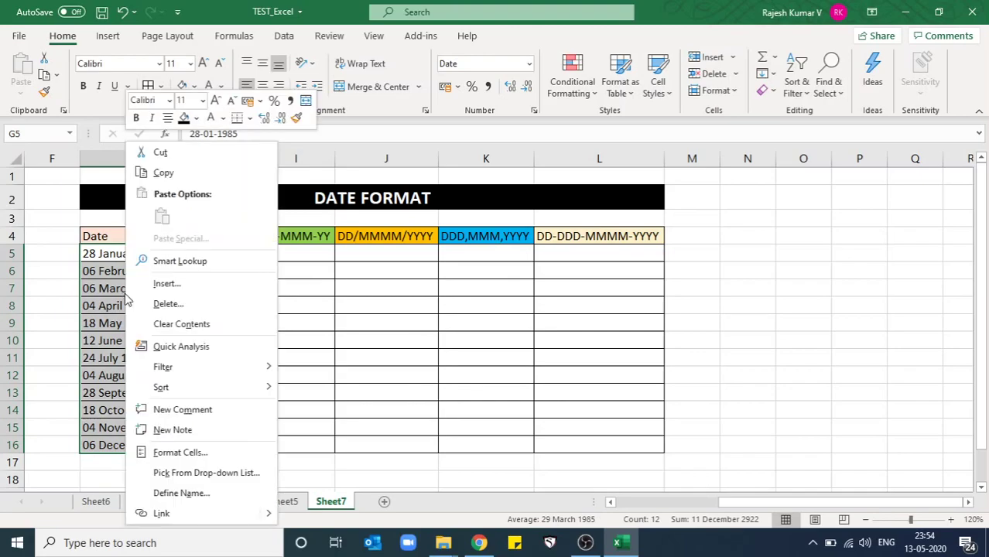
{"action": "key", "text": "Escape"}
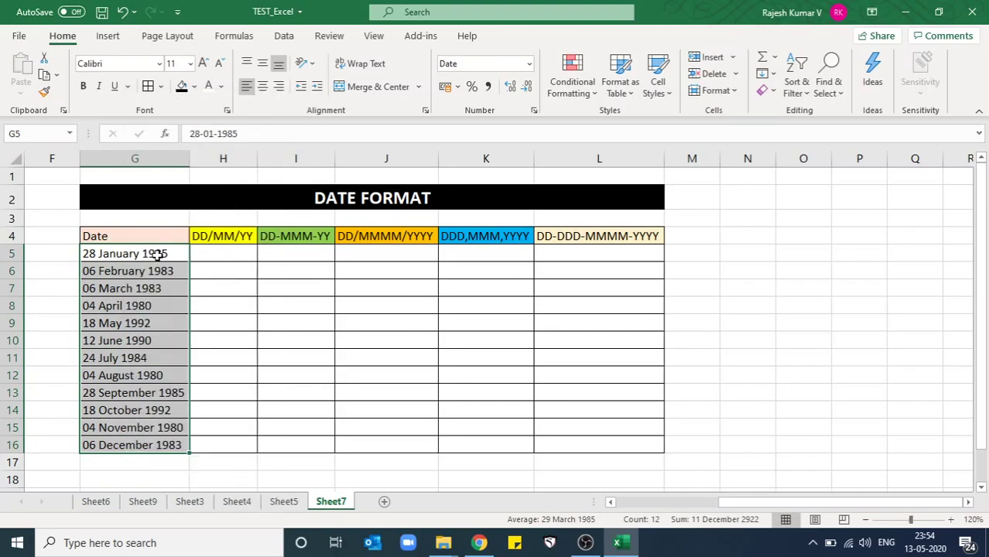
{"action": "left_click_drag", "start_coordinate": [158, 253], "coordinate": [139, 441]}
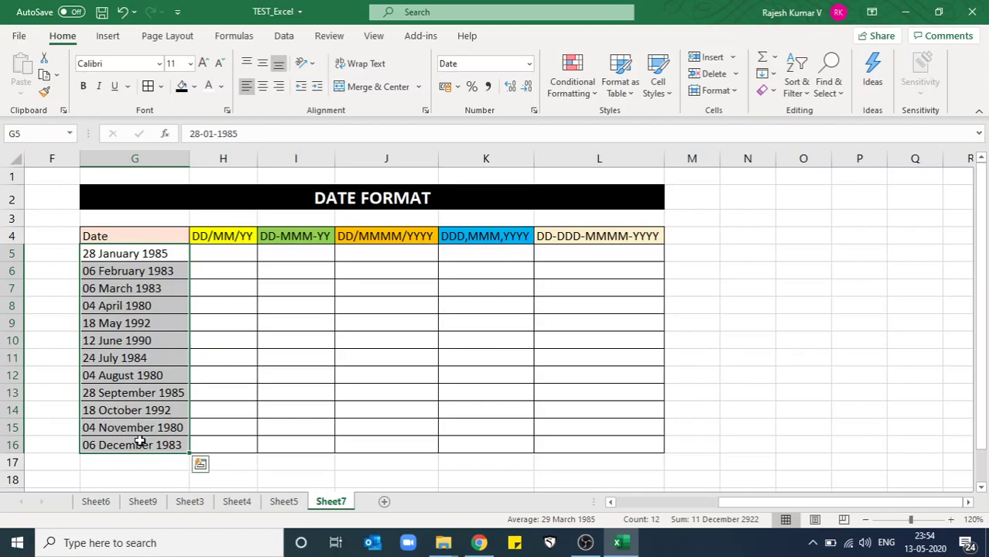
{"action": "right_click", "coordinate": [152, 282]}
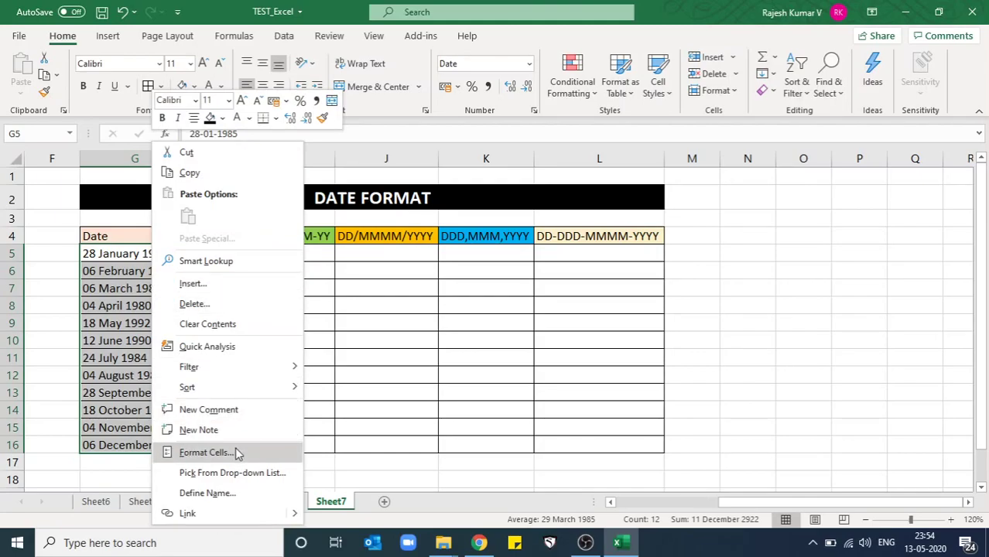
{"action": "left_click", "coordinate": [205, 452]}
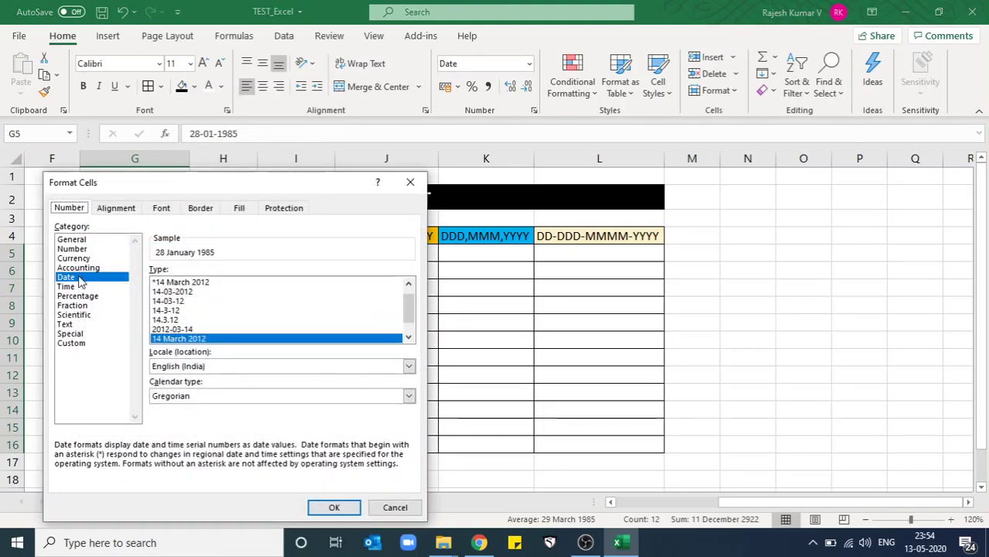
{"action": "double_click", "coordinate": [408, 338]}
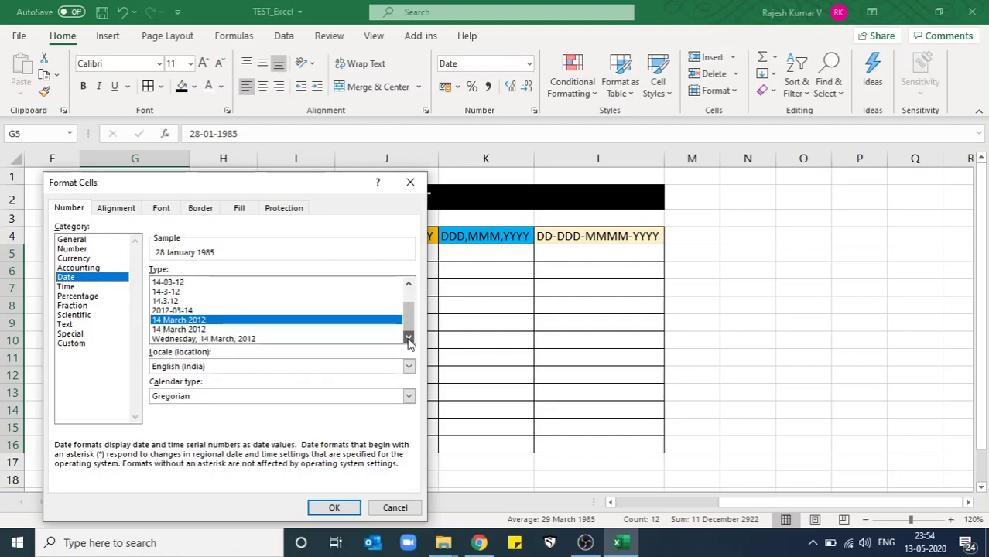
{"action": "left_click", "coordinate": [329, 339]}
{"action": "left_click", "coordinate": [280, 329]}
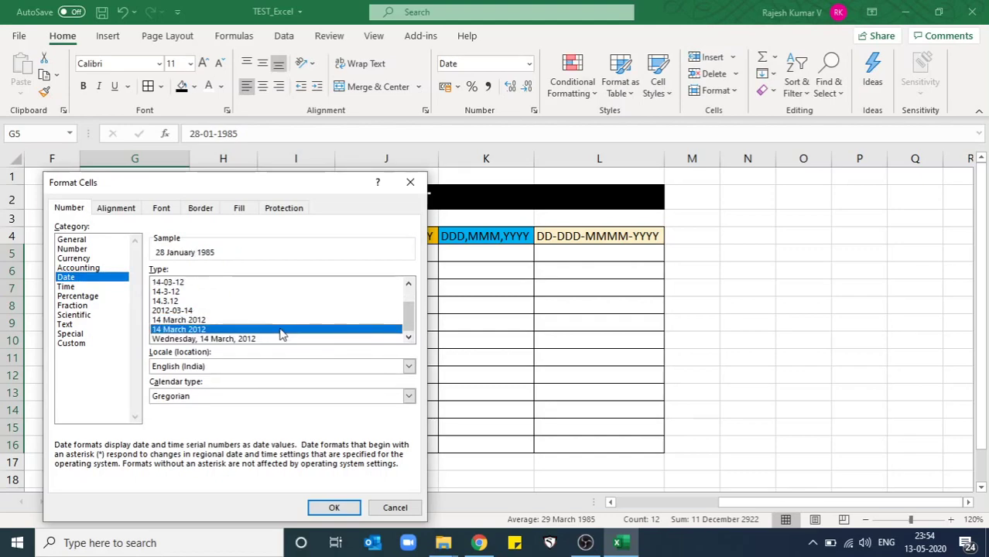
{"action": "key", "text": "Up"}
{"action": "key", "text": "Up"}
{"action": "key", "text": "Up"}
{"action": "key", "text": "Up"}
{"action": "key", "text": "Down"}
{"action": "key", "text": "Down"}
{"action": "key", "text": "Down"}
{"action": "key", "text": "Down"}
{"action": "key", "text": "Down"}
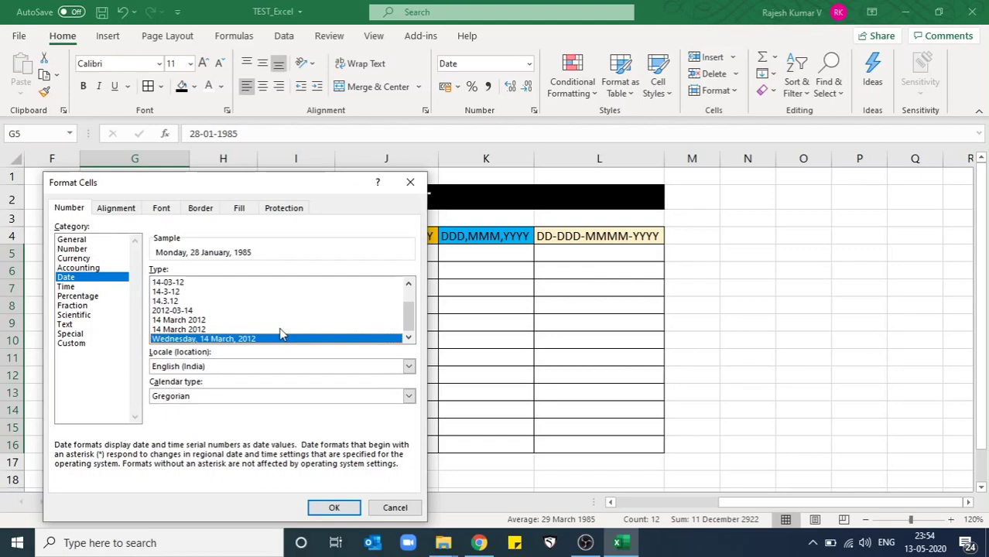
- Keep the locale as English (India) and apply the weekday date format
{"action": "left_click", "coordinate": [355, 368]}
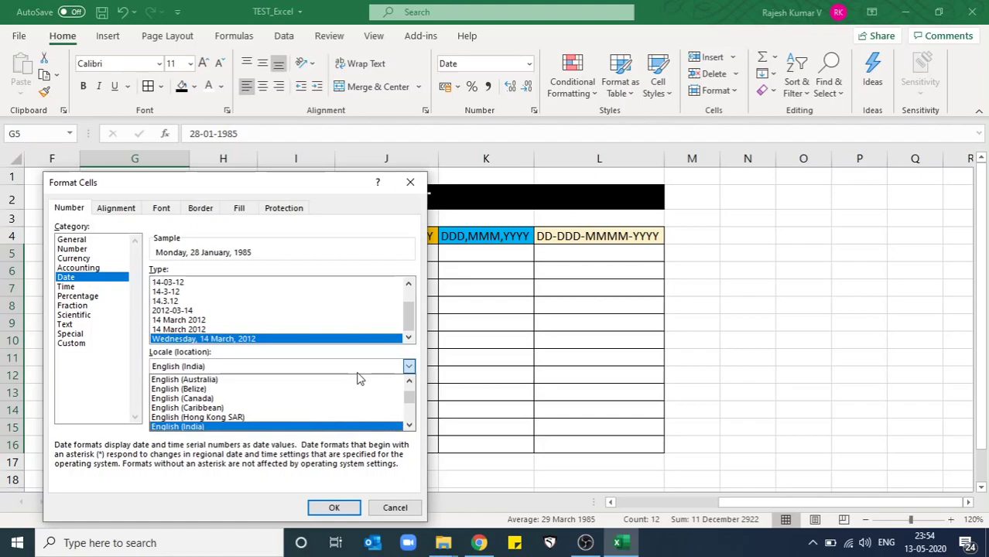
{"action": "left_click", "coordinate": [262, 426]}
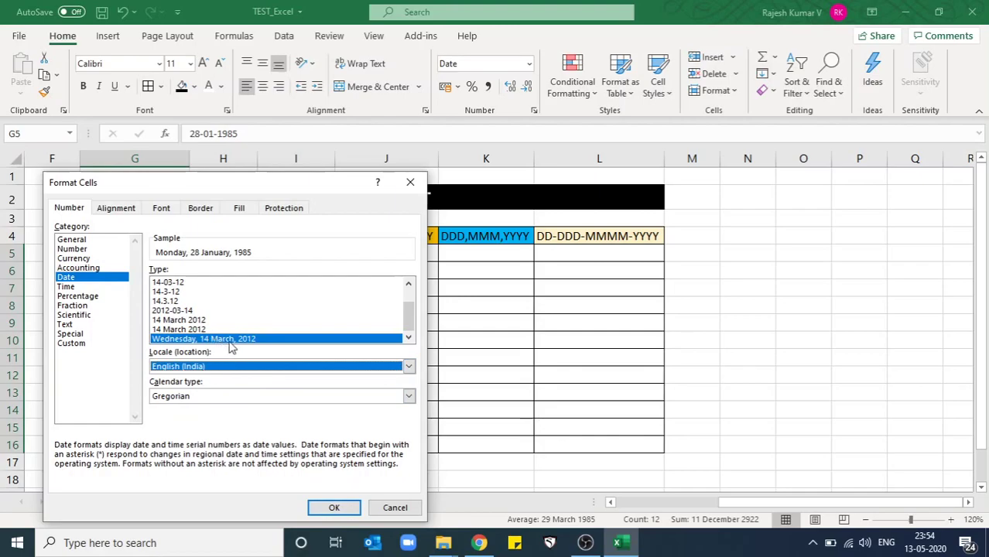
{"action": "left_click", "coordinate": [343, 510]}
{"action": "left_click", "coordinate": [234, 431]}
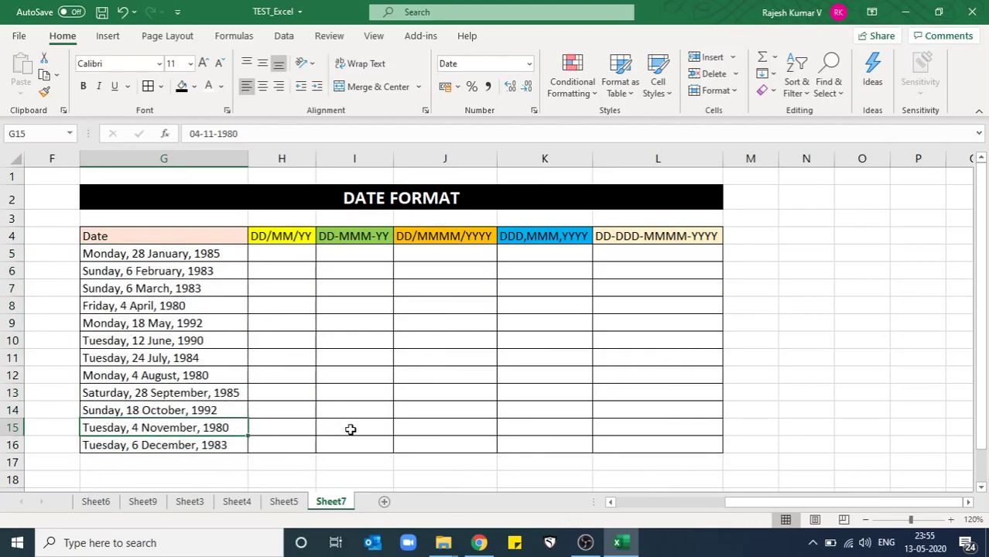
- Undo twice to restore dd-mm-yyyy dates in column G, then select H5:H16
{"action": "key", "text": "ctrl+z"}
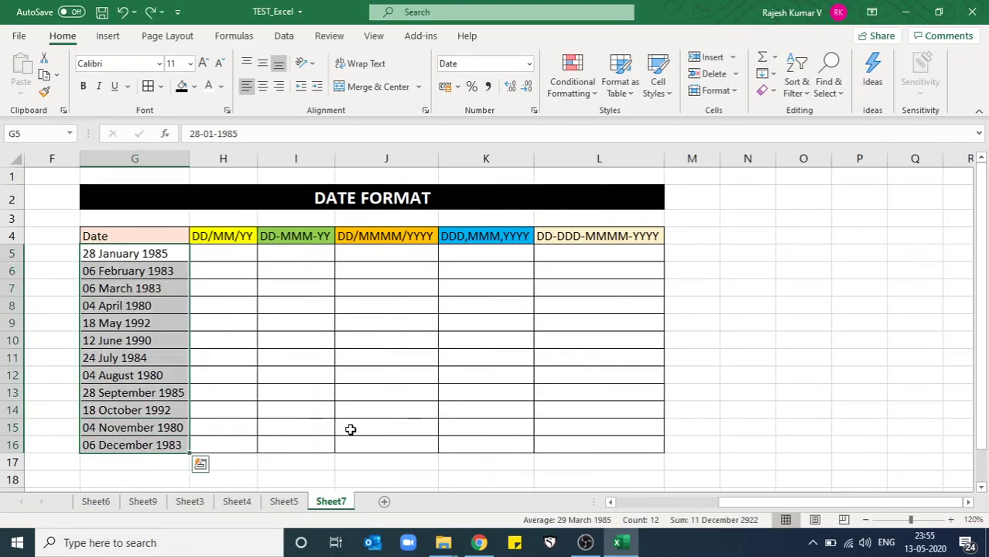
{"action": "key", "text": "ctrl+z"}
{"action": "left_click", "coordinate": [210, 308]}
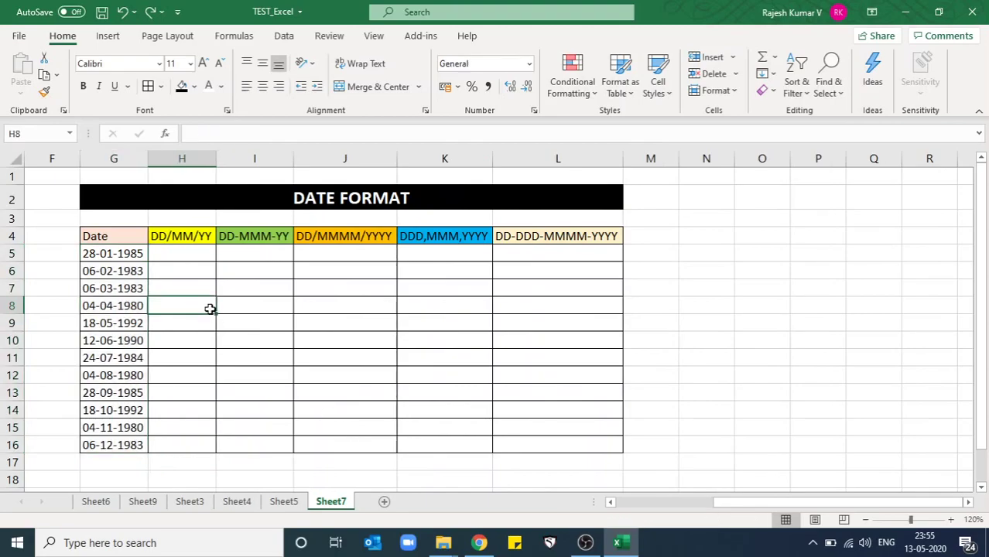
{"action": "key", "text": "Up"}
{"action": "key", "text": "Up"}
{"action": "key", "text": "Up"}
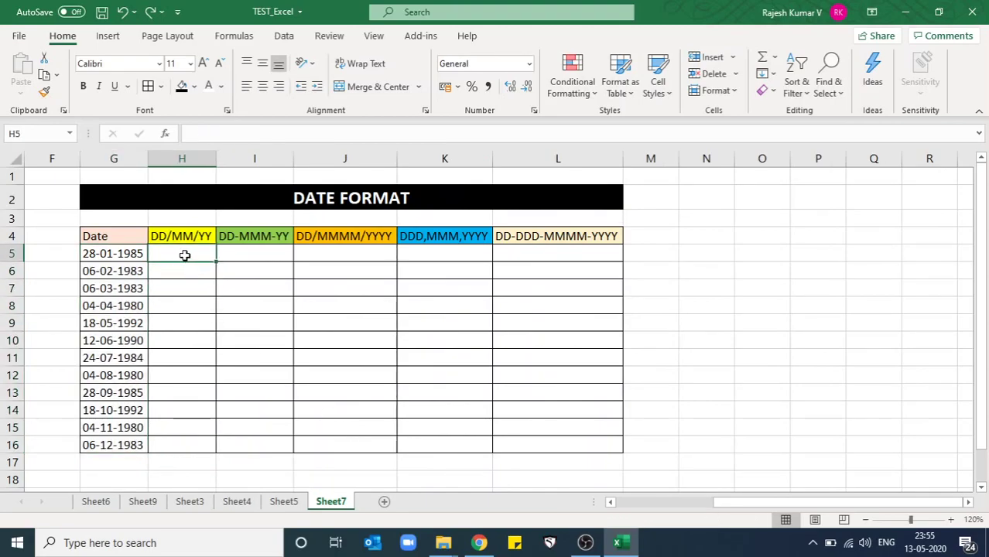
{"action": "left_click_drag", "start_coordinate": [185, 254], "coordinate": [178, 445]}
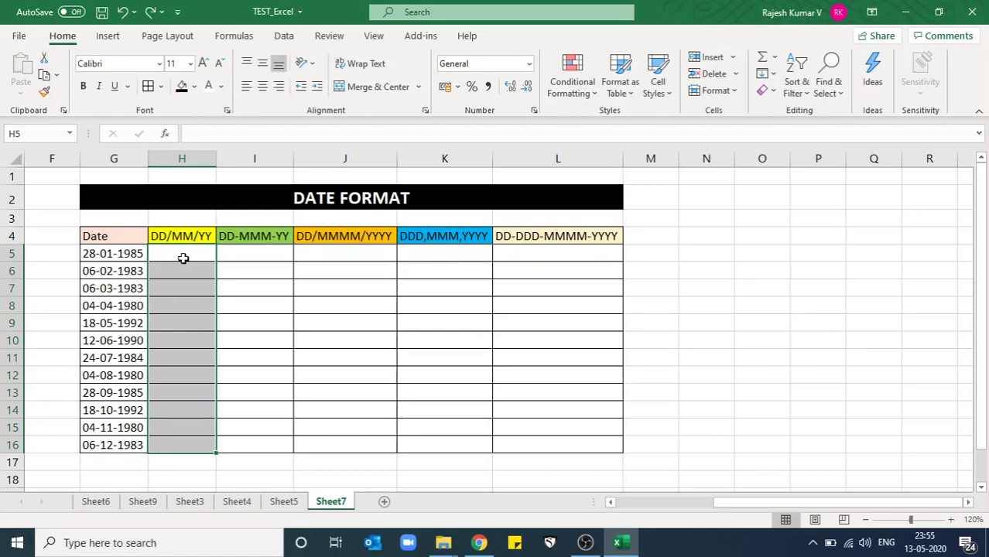
{"action": "left_click", "coordinate": [183, 259]}
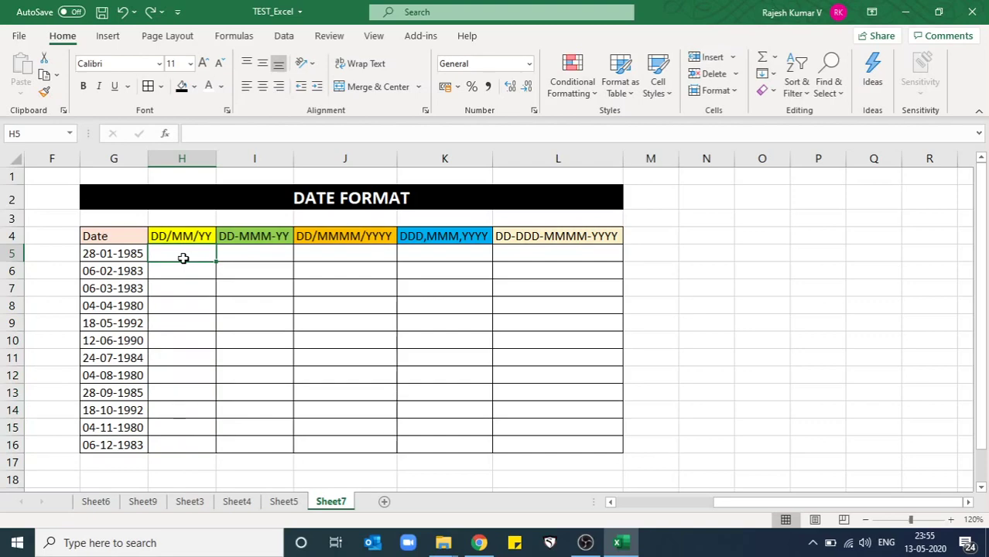
{"action": "key", "text": "shift+Down"}
{"action": "key", "text": "shift+Down"}
{"action": "key", "text": "shift+Down"}
{"action": "key", "text": "shift+Down"}
{"action": "key", "text": "shift+Down"}
{"action": "key", "text": "shift+Down"}
{"action": "key", "text": "shift+Down"}
{"action": "key", "text": "shift+Down"}
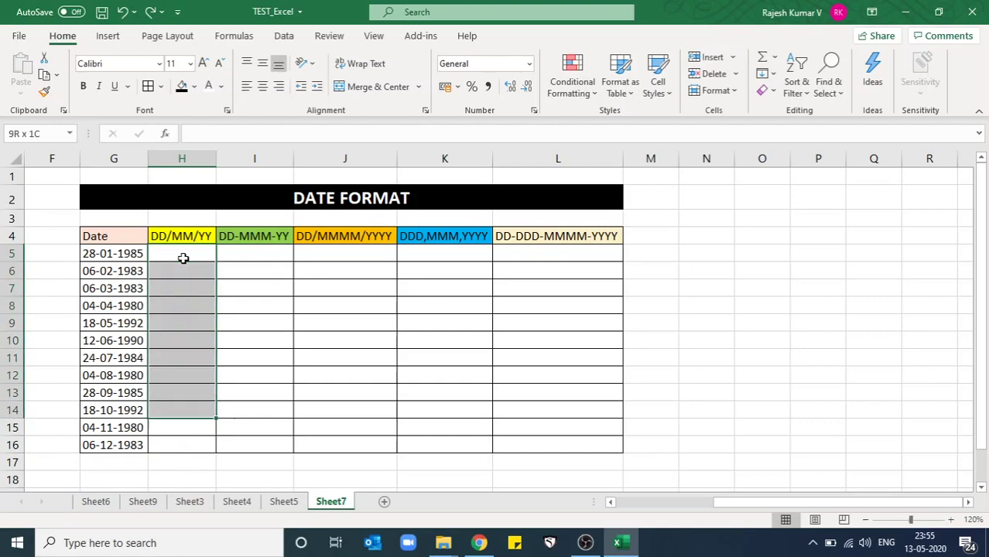
{"action": "key", "text": "shift+Down"}
{"action": "key", "text": "shift+Down"}
{"action": "right_click", "coordinate": [183, 259]}
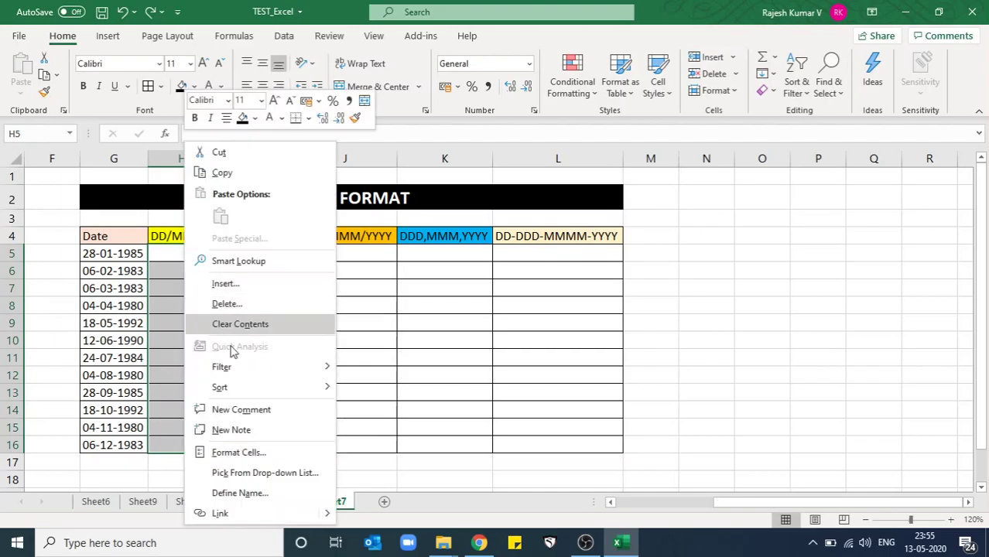
- Start a custom number format for H5:H16 with the Type code DD/MM/YY
{"action": "left_click", "coordinate": [283, 452]}
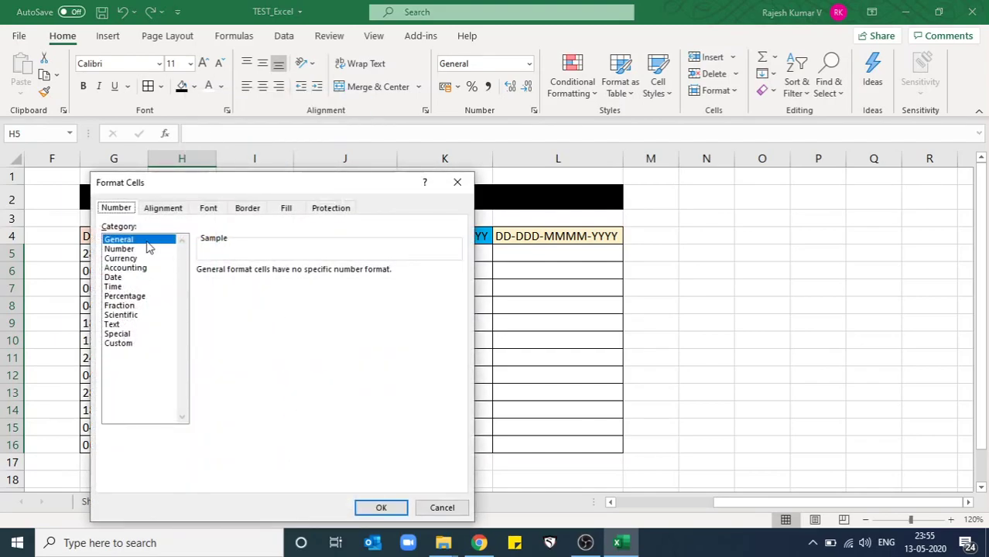
{"action": "left_click_drag", "start_coordinate": [205, 181], "coordinate": [467, 184]}
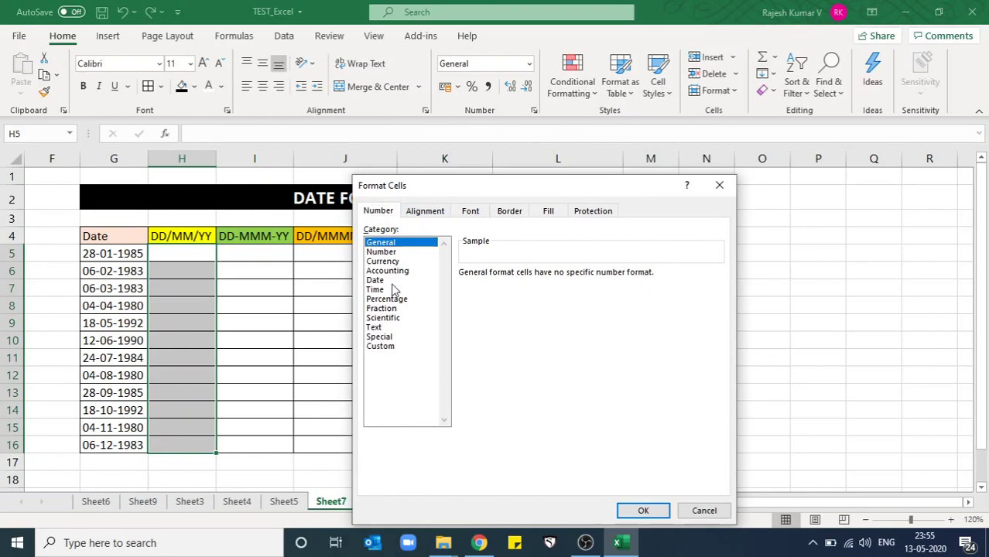
{"action": "left_click", "coordinate": [393, 282]}
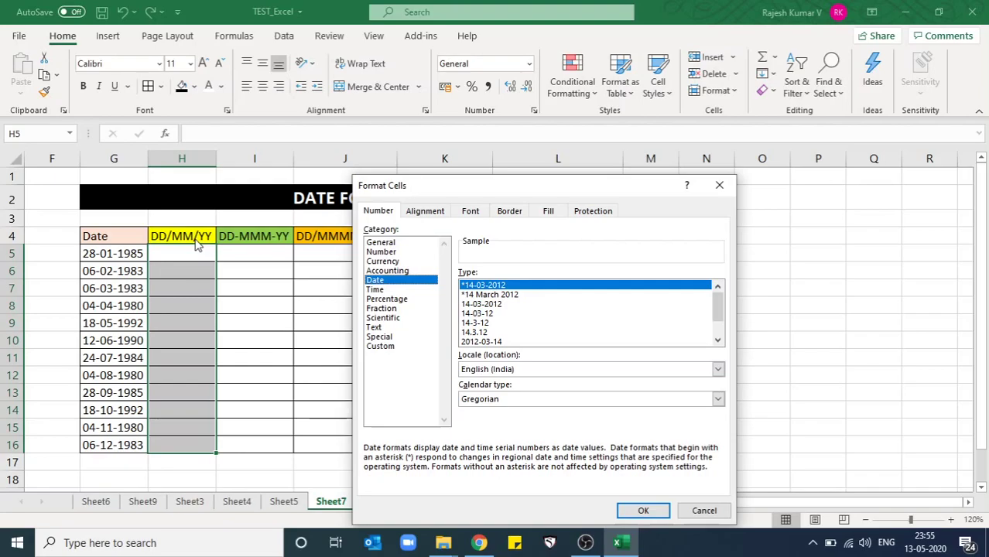
{"action": "left_click", "coordinate": [716, 342]}
{"action": "left_click", "coordinate": [716, 342]}
{"action": "left_click_drag", "start_coordinate": [717, 317], "coordinate": [718, 300]}
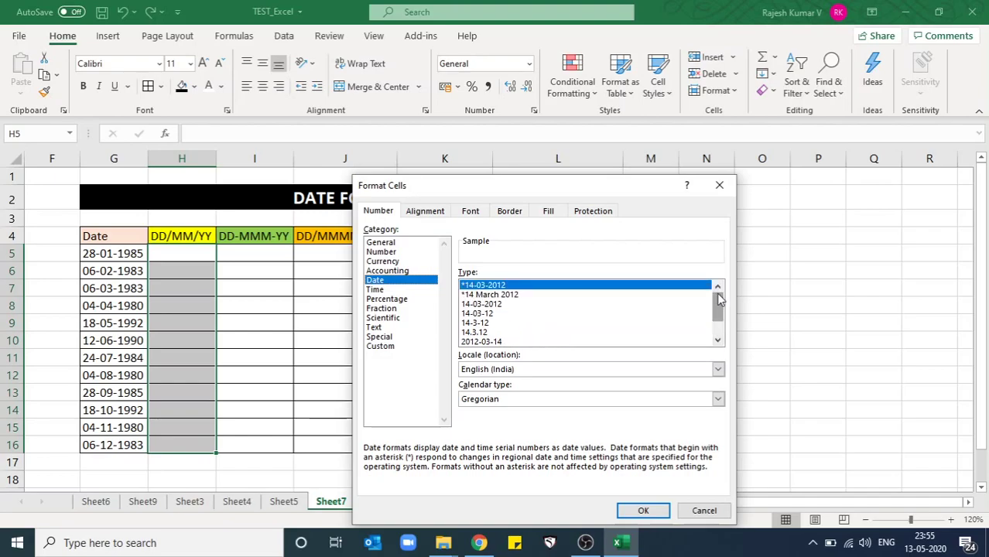
{"action": "left_click", "coordinate": [387, 347]}
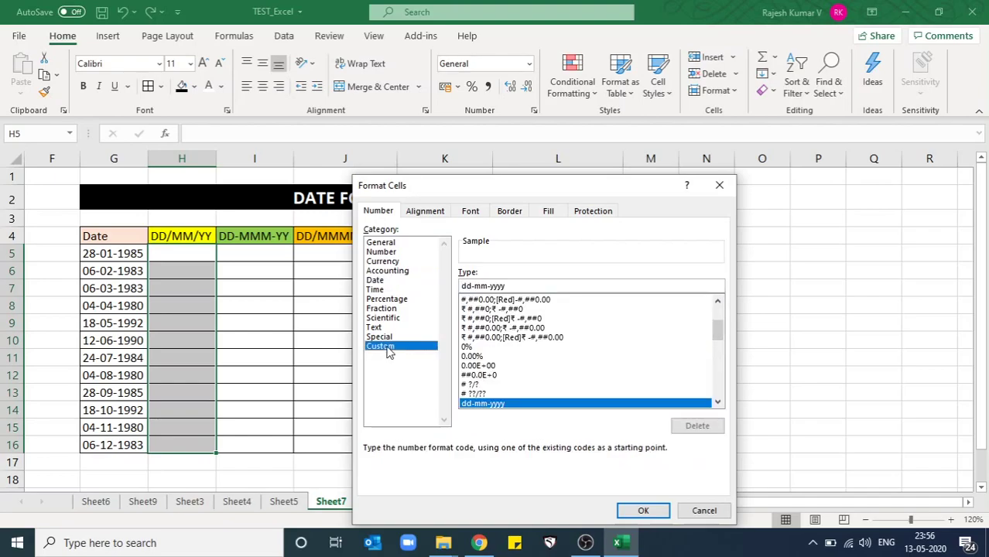
{"action": "double_click", "coordinate": [512, 286]}
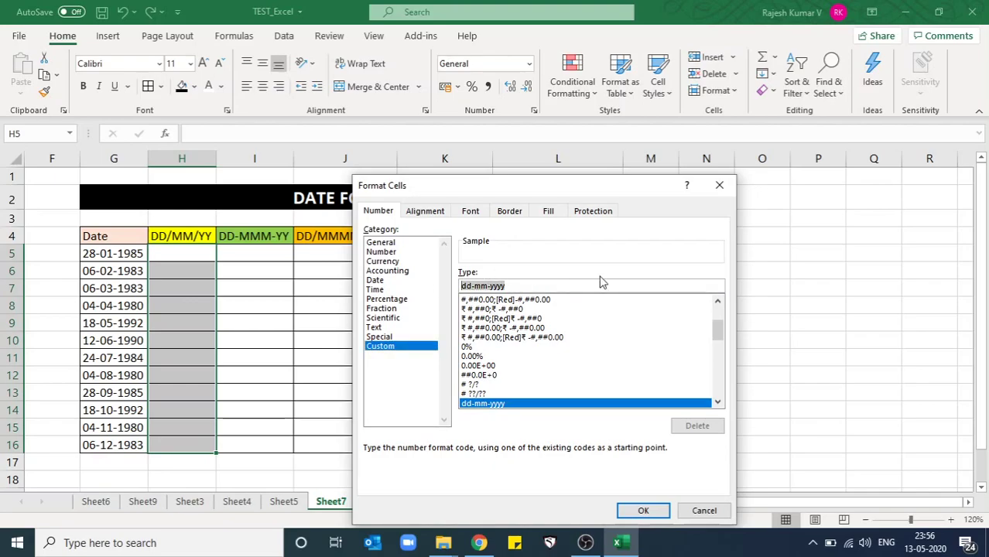
{"action": "type", "text": "DD/"}
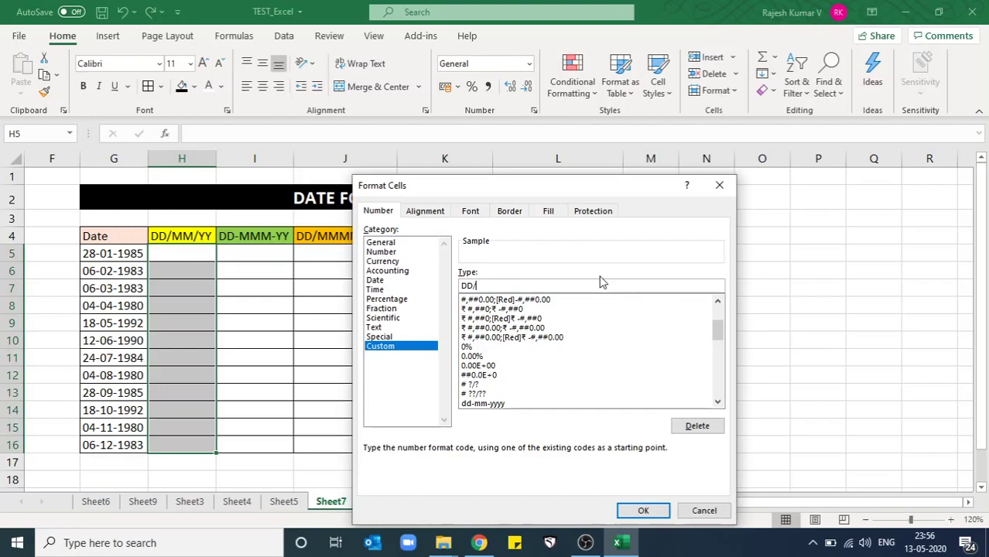
{"action": "type", "text": "MM/"}
{"action": "type", "text": "YY"}
- Apply the DD/MM/YY format and enter 28-01-1985 in H5 and 06-02-1983 in H6
{"action": "left_click", "coordinate": [640, 510]}
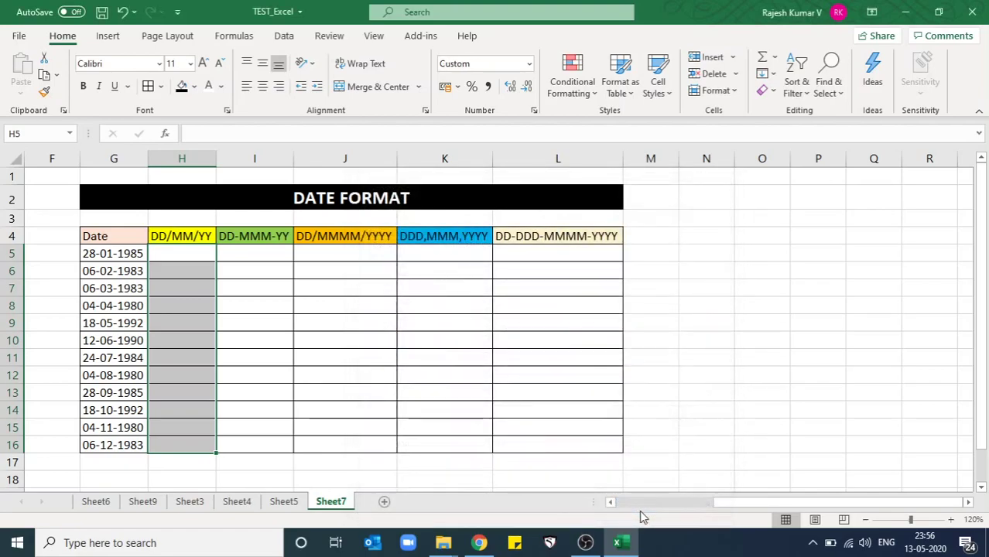
{"action": "key", "text": "Right"}
{"action": "key", "text": "Left"}
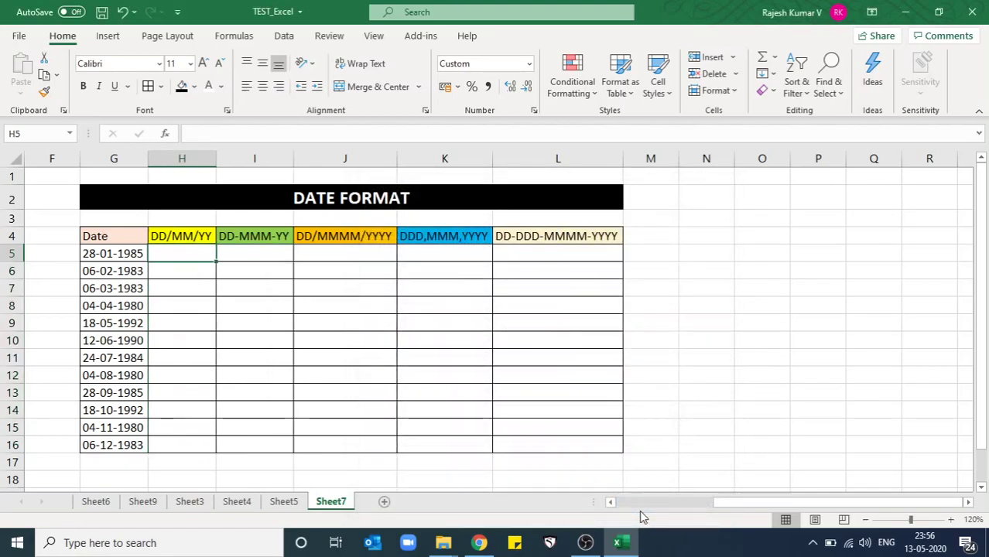
{"action": "type", "text": "28-"}
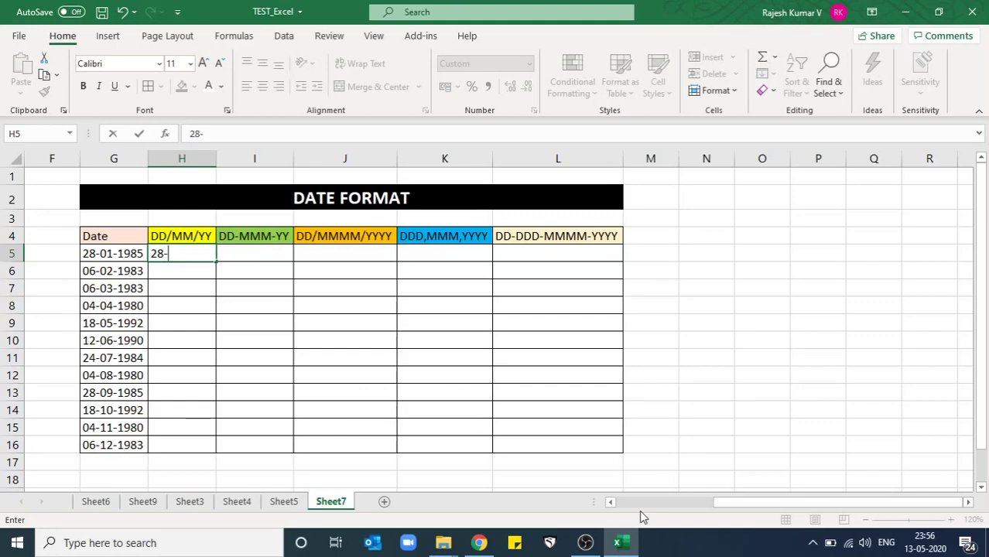
{"action": "type", "text": "01-1"}
{"action": "type", "text": "985"}
{"action": "key", "text": "Return"}
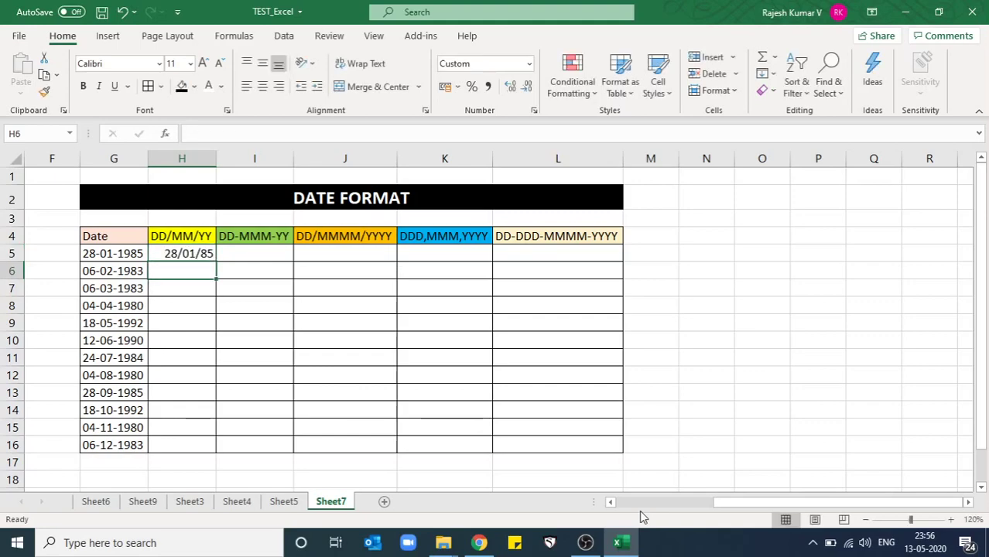
{"action": "key", "text": "Up"}
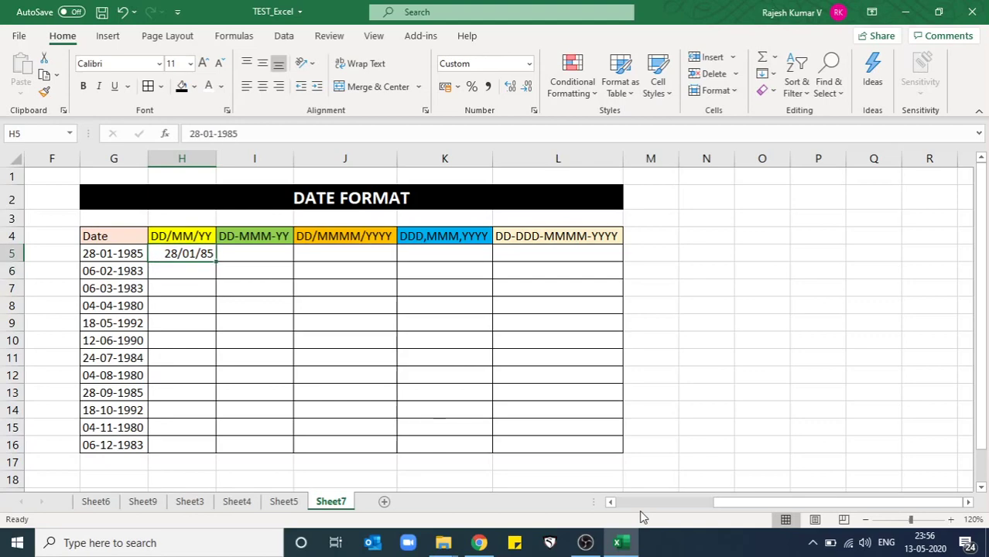
{"action": "key", "text": "Down"}
{"action": "type", "text": "06"}
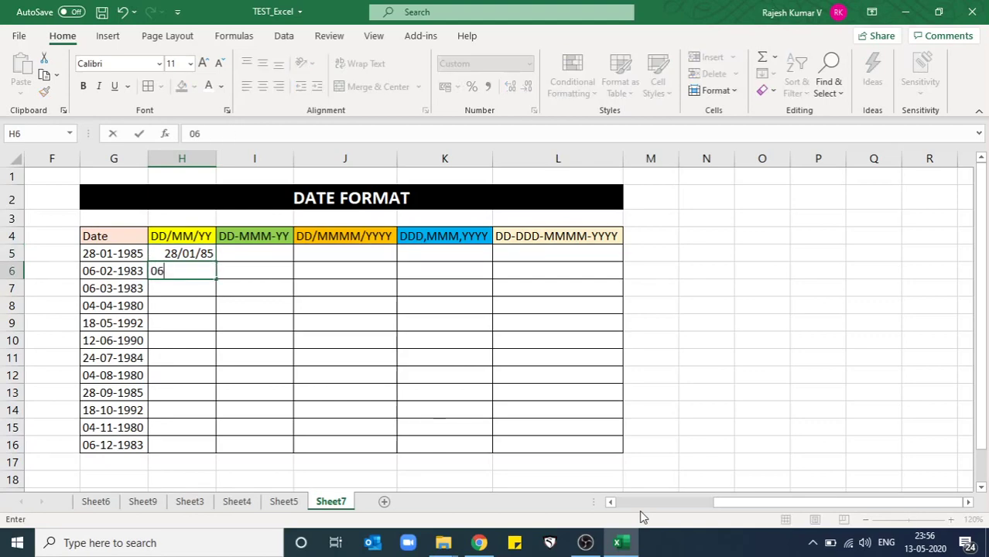
{"action": "type", "text": "-02"}
{"action": "type", "text": "-198"}
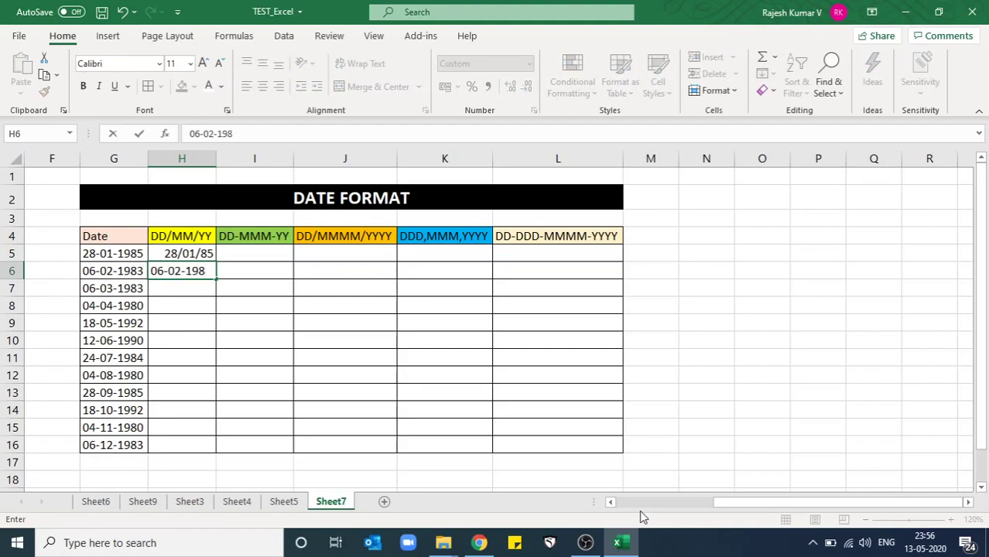
{"action": "type", "text": "3"}
{"action": "key", "text": "Return"}
- Enter 06-03-1983 in H7, correcting the mistyped year along the way
{"action": "type", "text": "0"}
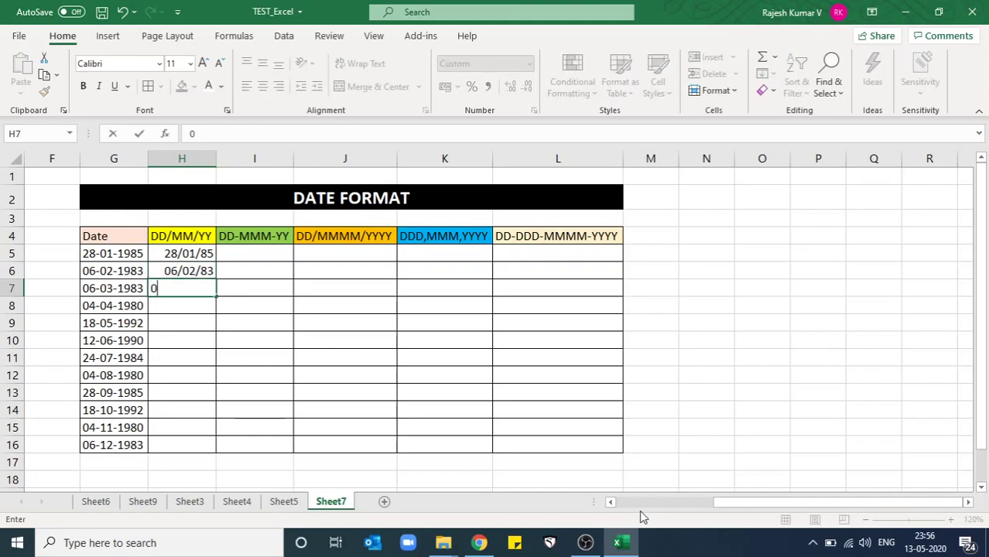
{"action": "type", "text": "6-"}
{"action": "type", "text": "03-201"}
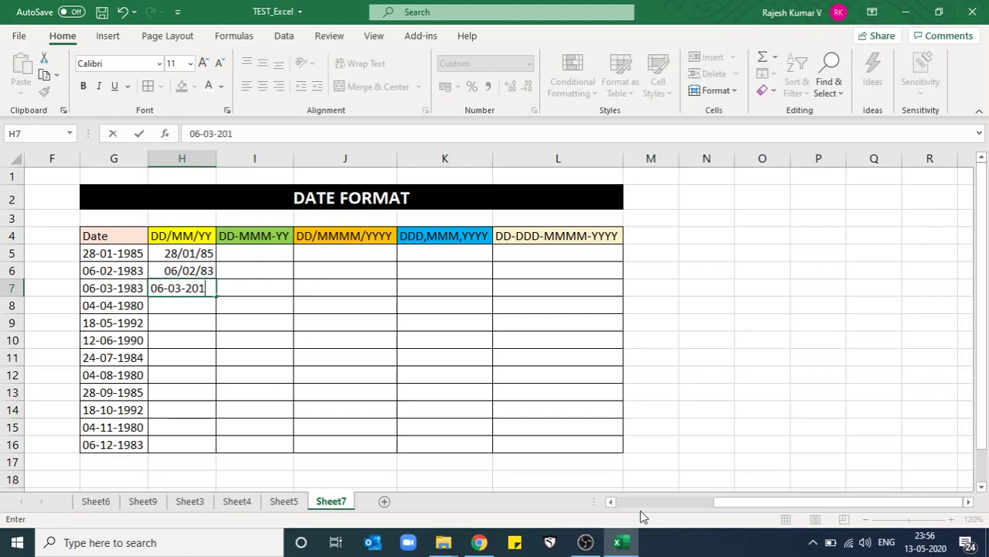
{"action": "key", "text": "BackSpace"}
{"action": "key", "text": "BackSpace"}
{"action": "key", "text": "BackSpace"}
{"action": "type", "text": "1"}
{"action": "type", "text": "9"}
{"action": "key", "text": "BackSpace"}
{"action": "type", "text": "83"}
{"action": "key", "text": "Return"}
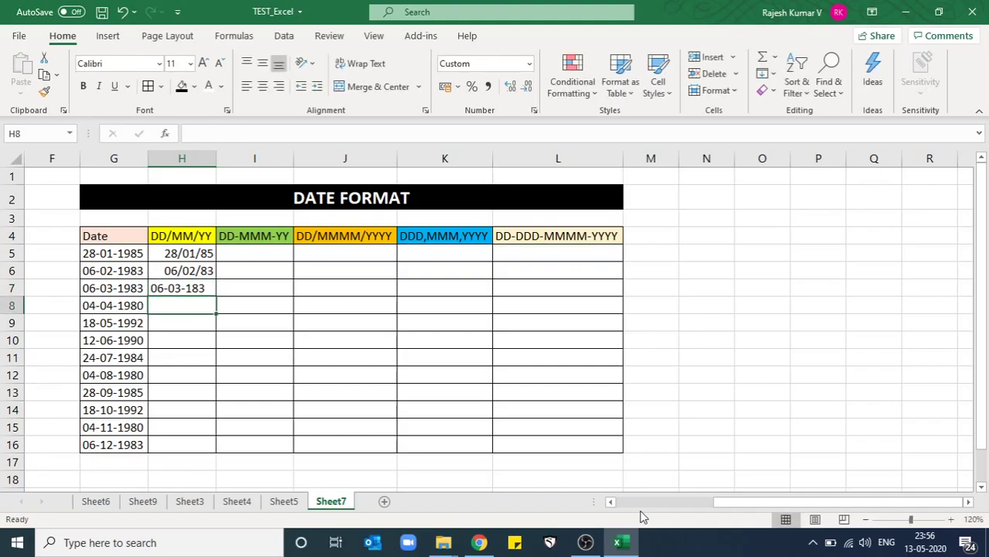
{"action": "key", "text": "Up"}
{"action": "key", "text": "Up"}
{"action": "key", "text": "ctrl+c"}
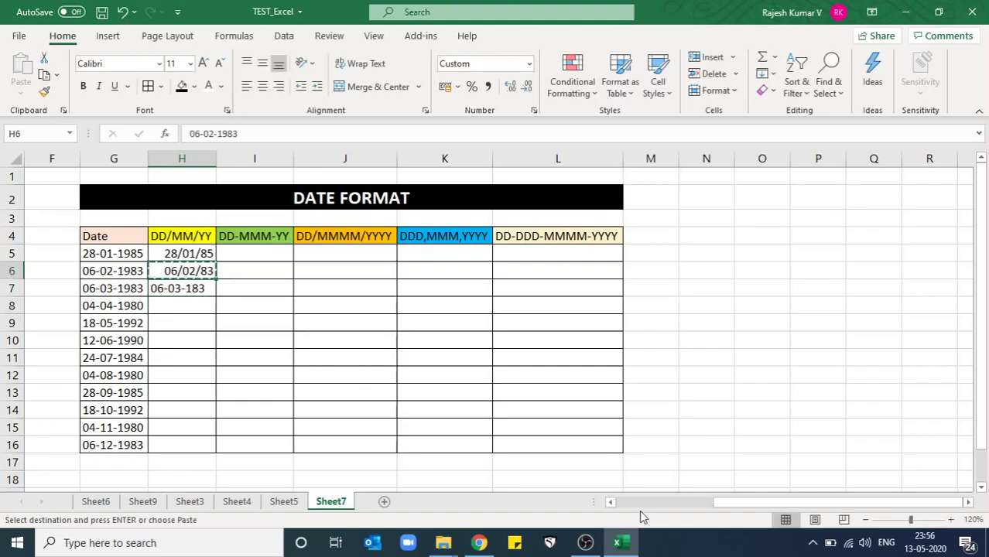
{"action": "key", "text": "Down"}
{"action": "key", "text": "Return"}
{"action": "type", "text": "0"}
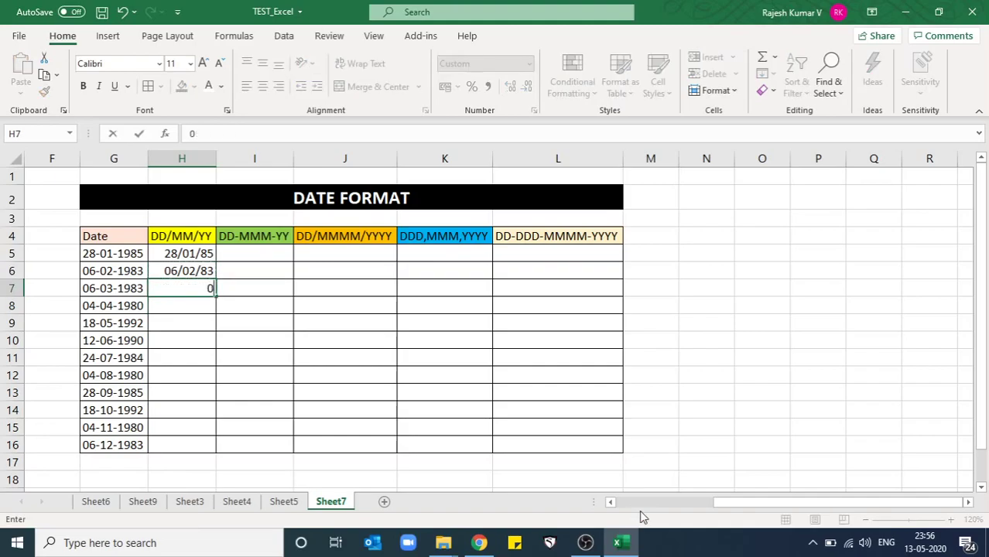
{"action": "type", "text": "6/"}
{"action": "key", "text": "BackSpace"}
{"action": "type", "text": "-0"}
{"action": "type", "text": "3-198"}
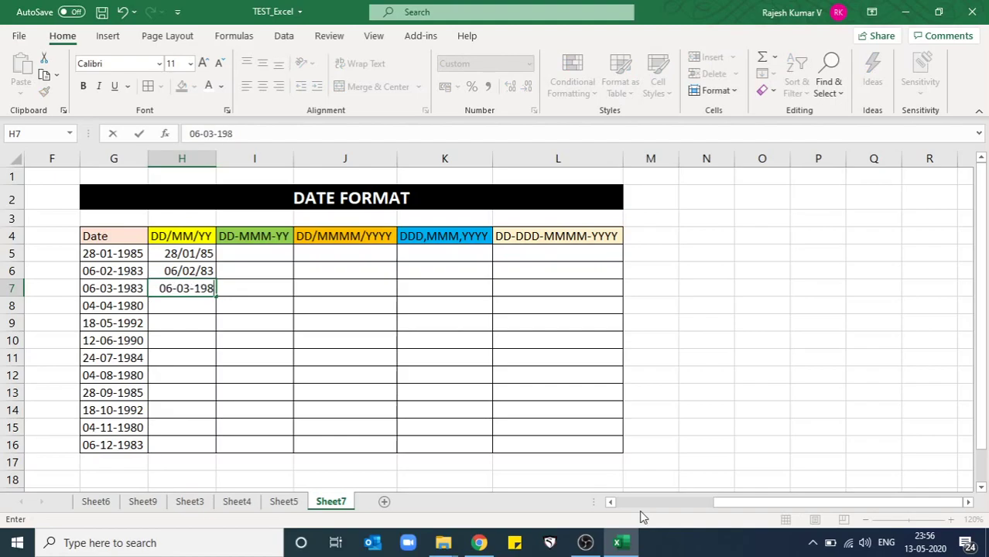
{"action": "type", "text": "3"}
{"action": "key", "text": "Return"}
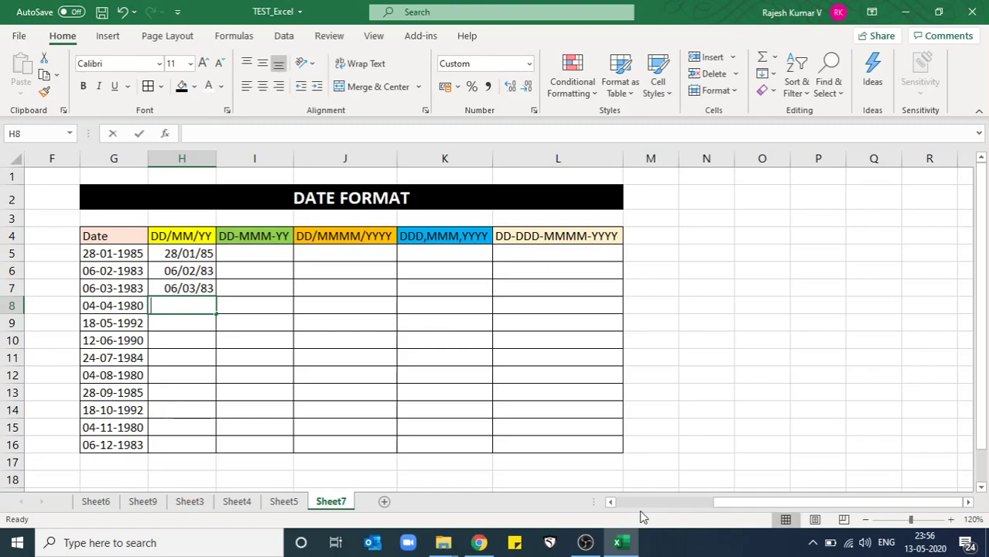
- Enter 04-04-1980 in H8
{"action": "type", "text": "04-04-"}
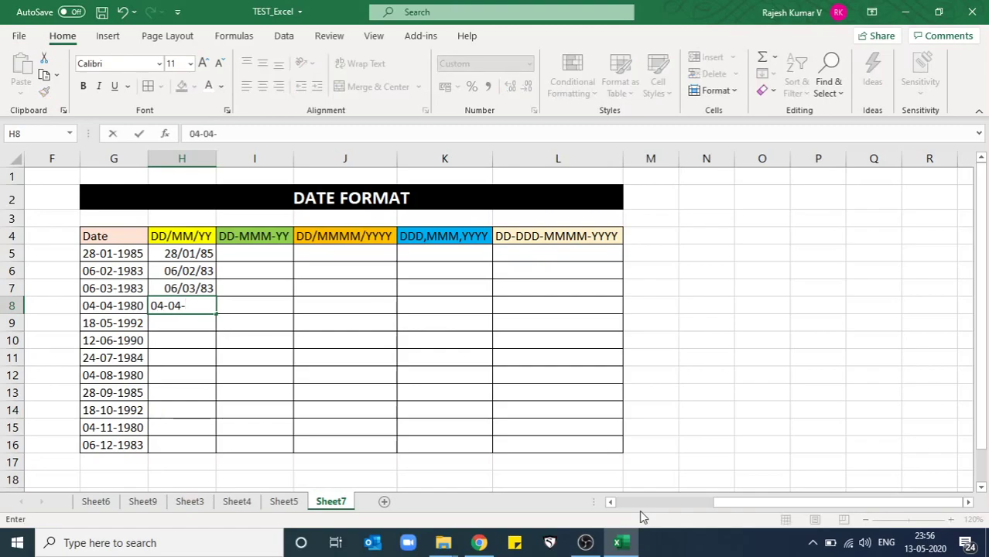
{"action": "type", "text": "1980"}
{"action": "key", "text": "Return"}
{"action": "key", "text": "Up"}
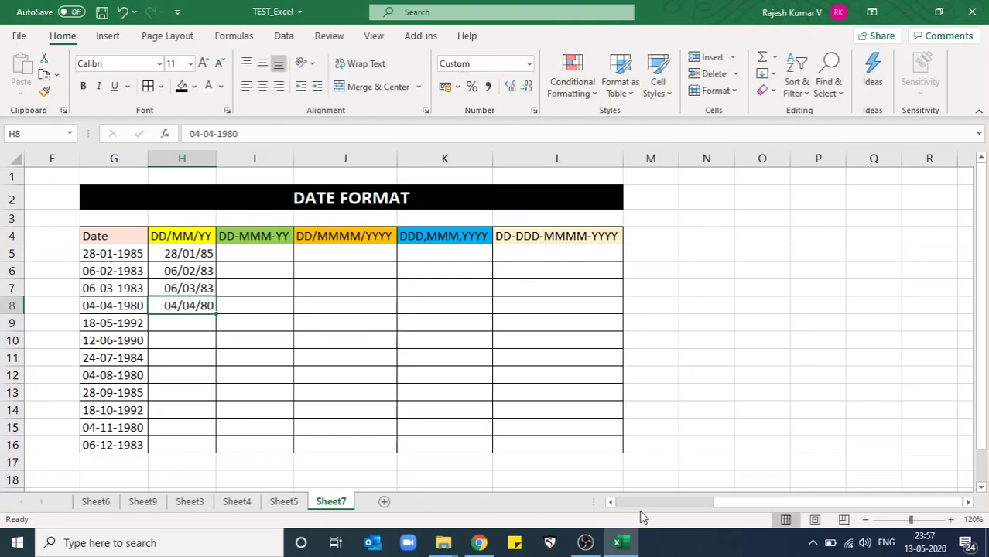
{"action": "key", "text": "Down"}
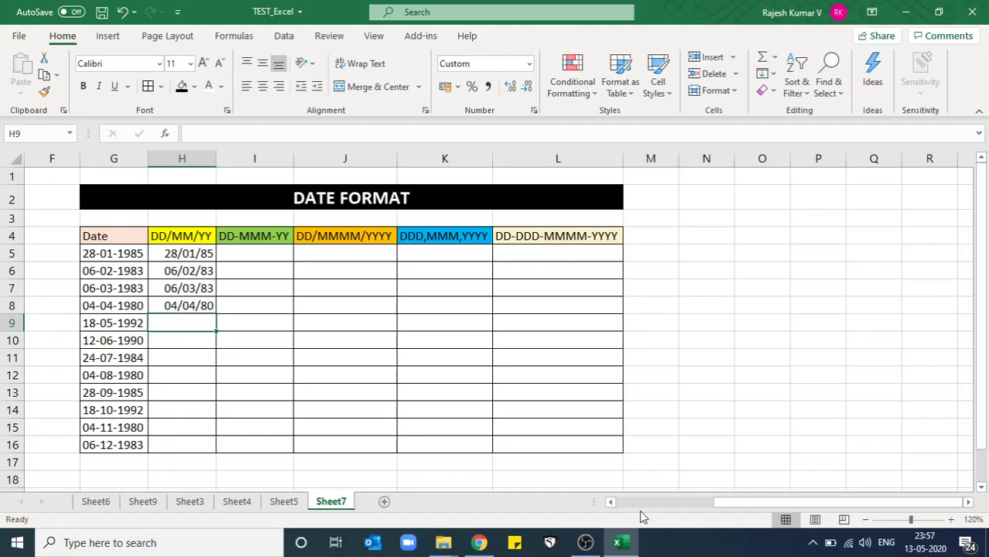
- Put =G9 in H9 and copy it down through H16
{"action": "type", "text": "=G9"}
{"action": "key", "text": "Return"}
{"action": "key", "text": "Up"}
{"action": "key", "text": "ctrl+c"}
{"action": "key", "text": "Down"}
{"action": "key", "text": "shift+Down"}
{"action": "key", "text": "shift+Down"}
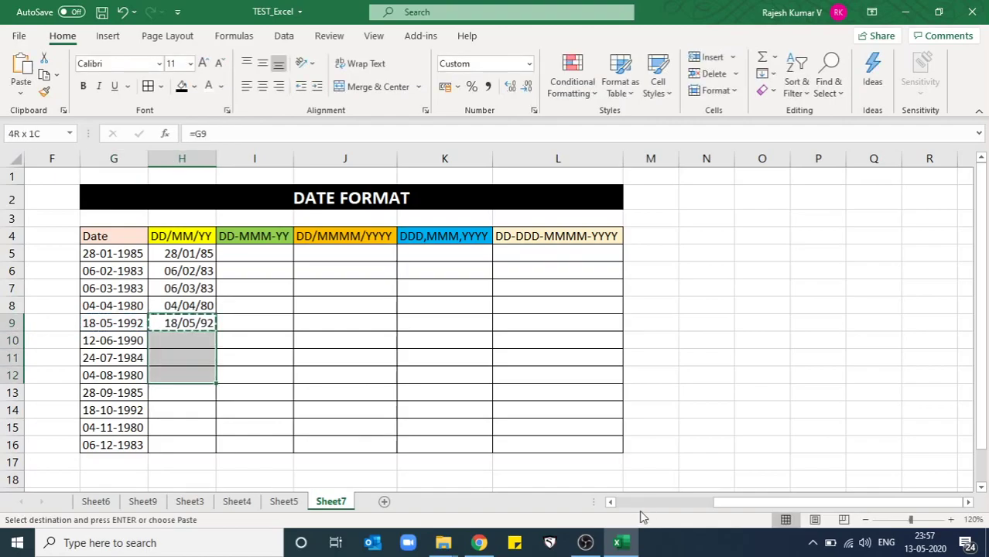
{"action": "key", "text": "shift+Down"}
{"action": "key", "text": "shift+Down"}
{"action": "key", "text": "shift+Down"}
{"action": "key", "text": "shift+Down"}
{"action": "key", "text": "Return"}
{"action": "key", "text": "Up"}
{"action": "key", "text": "Up"}
{"action": "key", "text": "Up"}
{"action": "key", "text": "Up"}
{"action": "key", "text": "Up"}
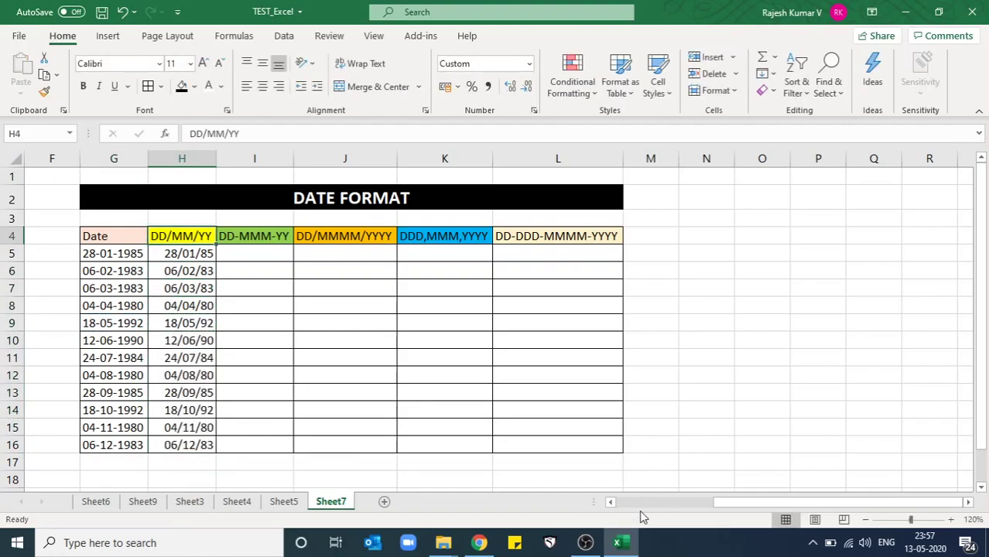
- Copy the twelve dates from G5:G16 into I5:I16 and select the pasted range
{"action": "key", "text": "Right"}
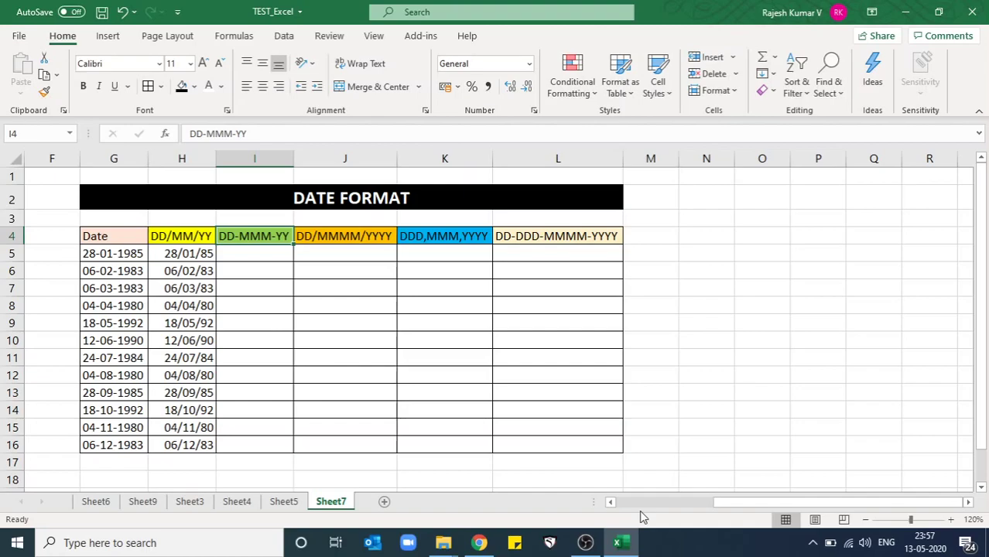
{"action": "key", "text": "Down"}
{"action": "key", "text": "Left"}
{"action": "key", "text": "Left"}
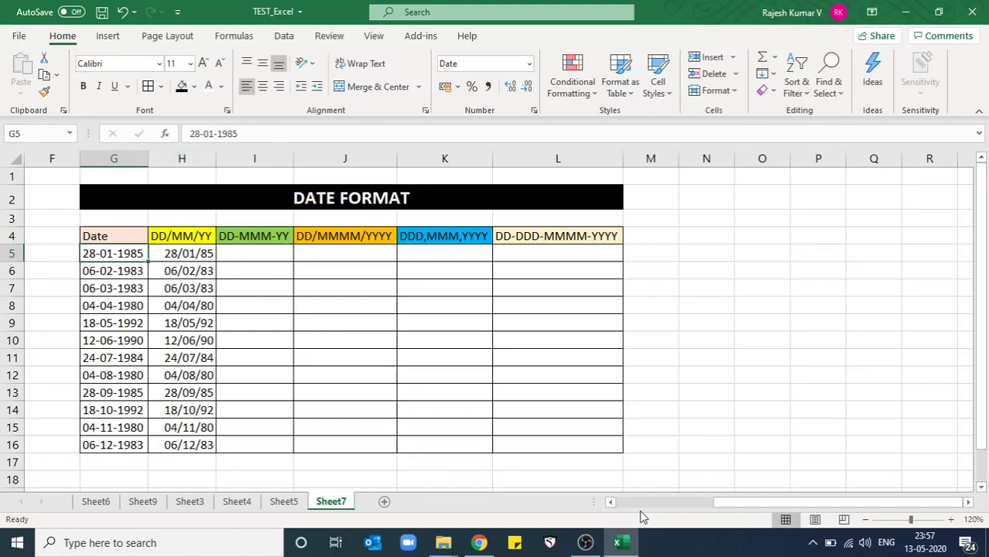
{"action": "key", "text": "shift+Down"}
{"action": "key", "text": "shift+Down"}
{"action": "key", "text": "shift+Down"}
{"action": "key", "text": "shift+Down"}
{"action": "key", "text": "shift+Down"}
{"action": "key", "text": "shift+Down"}
{"action": "key", "text": "shift+Down"}
{"action": "key", "text": "shift+Down"}
{"action": "key", "text": "shift+Down"}
{"action": "key", "text": "shift+Down"}
{"action": "key", "text": "shift+Down"}
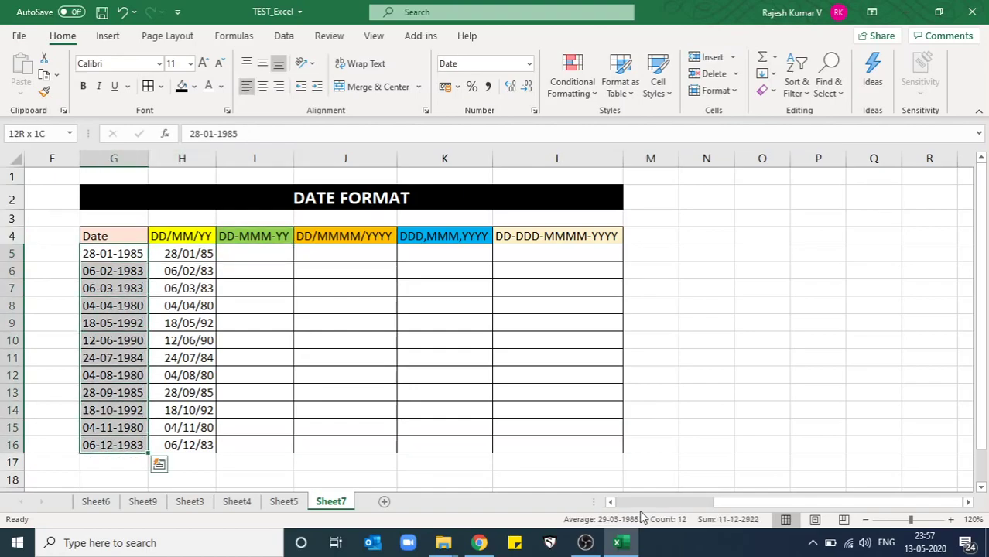
{"action": "key", "text": "ctrl+c"}
{"action": "key", "text": "Right"}
{"action": "key", "text": "Right"}
{"action": "key", "text": "ctrl+v"}
{"action": "key", "text": "shift+Up"}
{"action": "key", "text": "shift+Up"}
{"action": "key", "text": "shift+Up"}
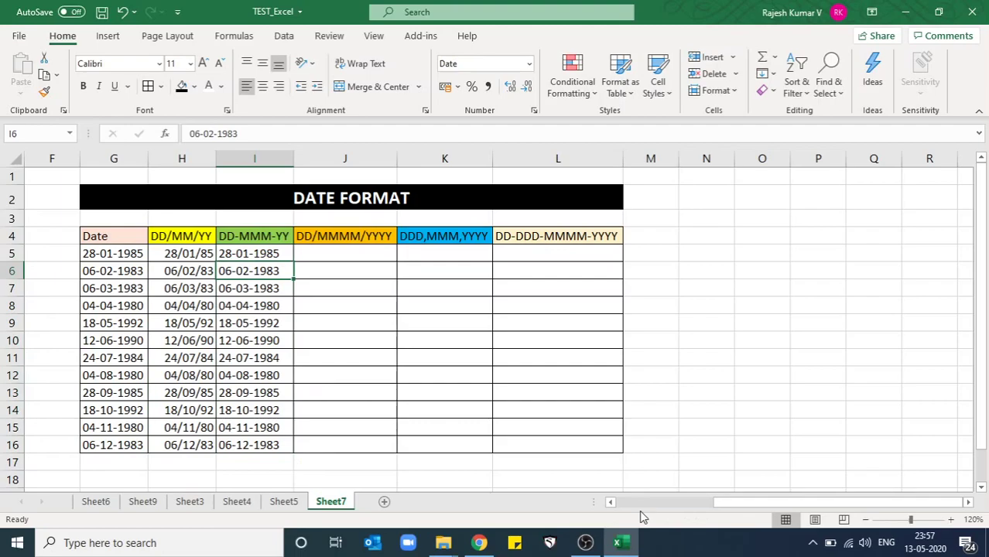
{"action": "key", "text": "shift+Down"}
{"action": "key", "text": "shift+Down"}
{"action": "key", "text": "shift+Down"}
{"action": "key", "text": "shift+Down"}
{"action": "key", "text": "shift+Down"}
{"action": "key", "text": "shift+Down"}
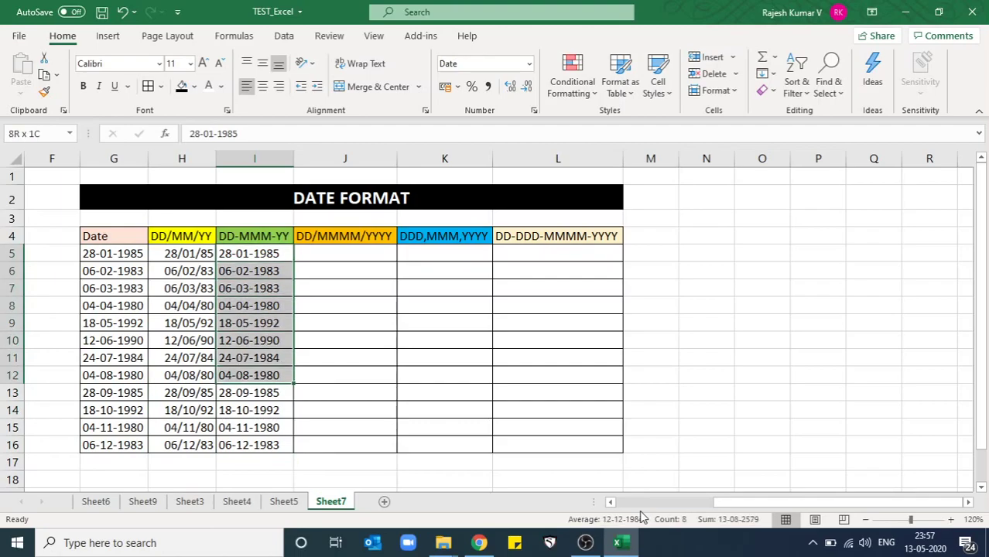
{"action": "key", "text": "shift+Down"}
{"action": "key", "text": "shift+Down"}
{"action": "key", "text": "shift+Down"}
{"action": "key", "text": "shift+Down"}
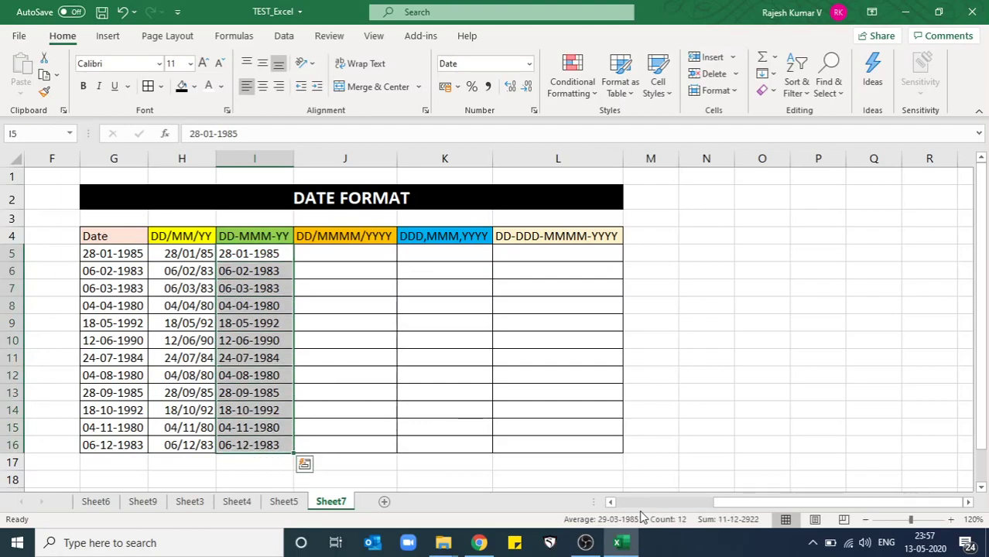
- Give I5:I16 the custom format DD-MMM-YY so dates read like 28-Jan-85
{"action": "mouse_move", "coordinate": [443, 542]}
{"action": "right_click", "coordinate": [252, 281]}
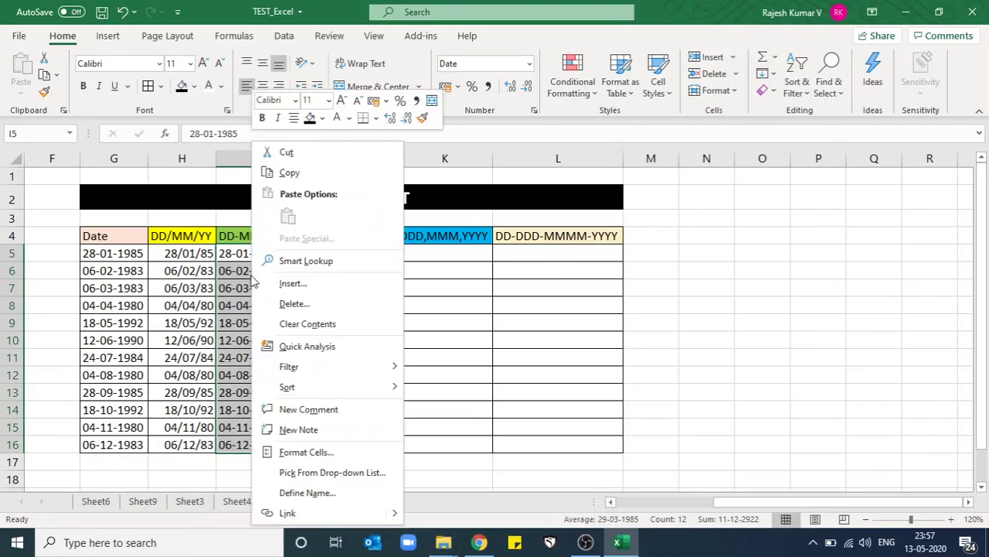
{"action": "left_click", "coordinate": [323, 453]}
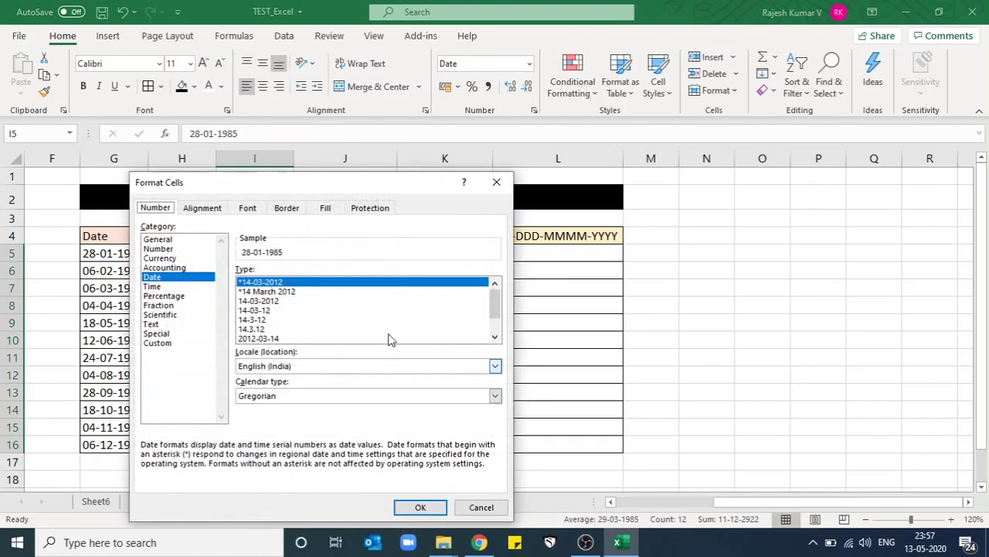
{"action": "mouse_move", "coordinate": [342, 182]}
{"action": "left_mouse_down"}
{"action": "mouse_move", "coordinate": [580, 213]}
{"action": "mouse_move", "coordinate": [613, 173]}
{"action": "left_mouse_up"}
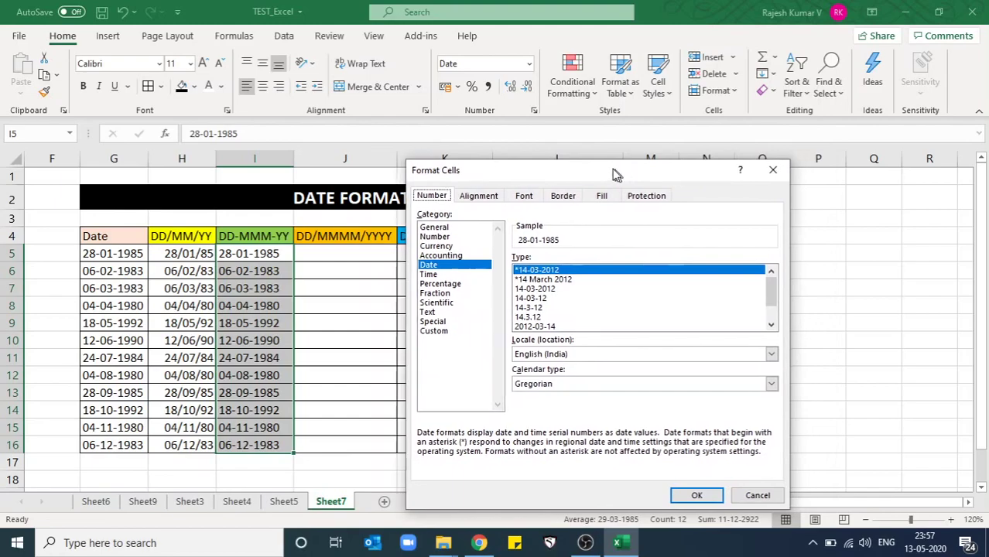
{"action": "left_click", "coordinate": [432, 332]}
{"action": "left_click", "coordinate": [585, 270]}
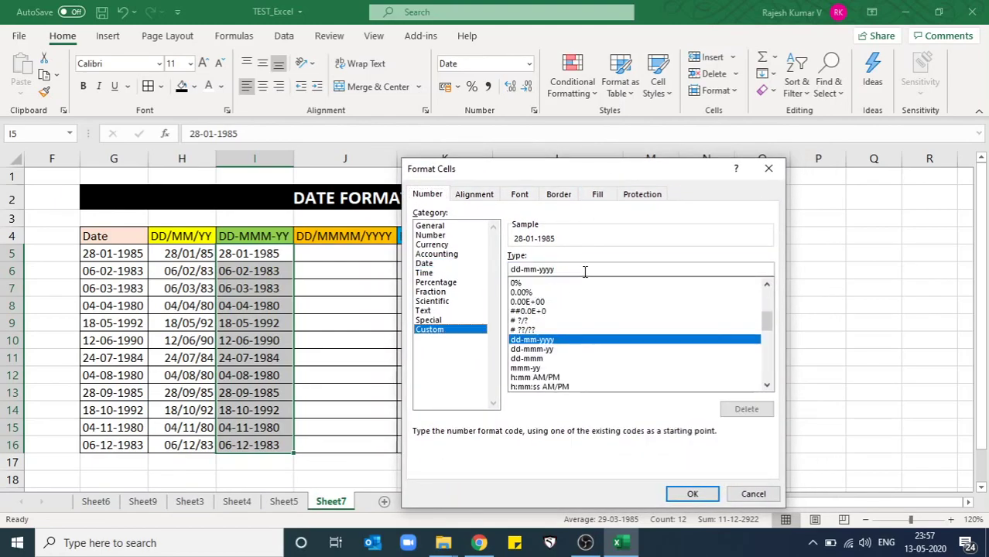
{"action": "left_click_drag", "start_coordinate": [572, 270], "coordinate": [448, 271]}
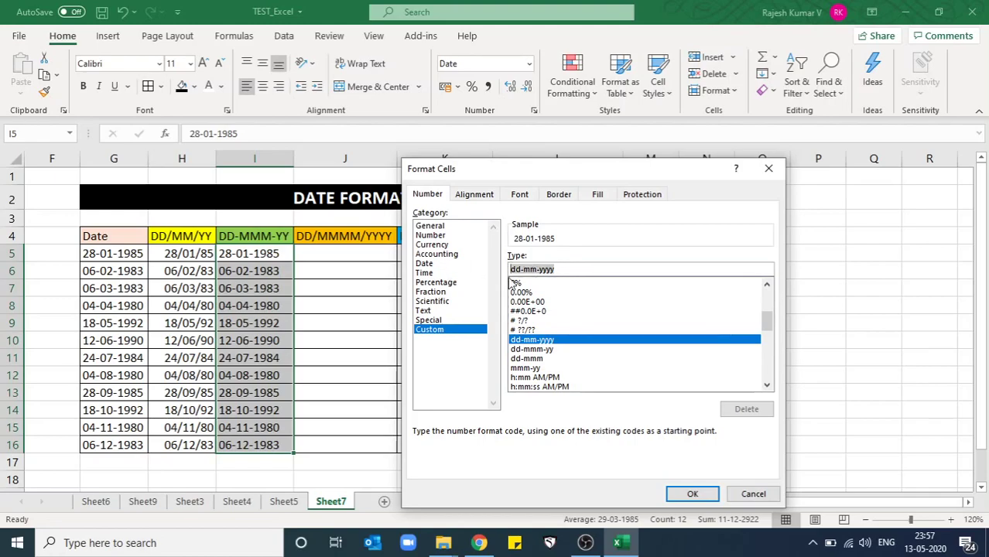
{"action": "type", "text": "DD"}
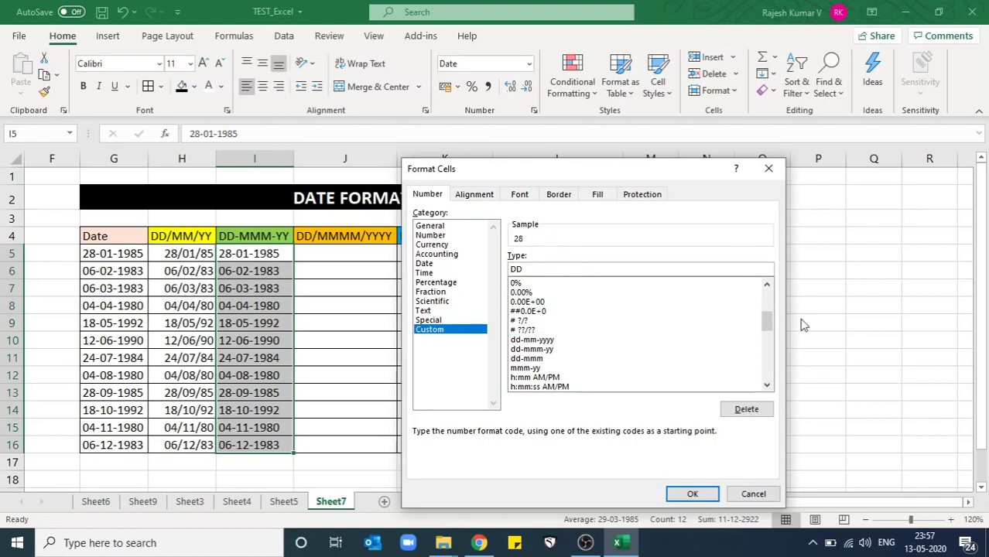
{"action": "type", "text": "-MMM"}
{"action": "type", "text": "-YY"}
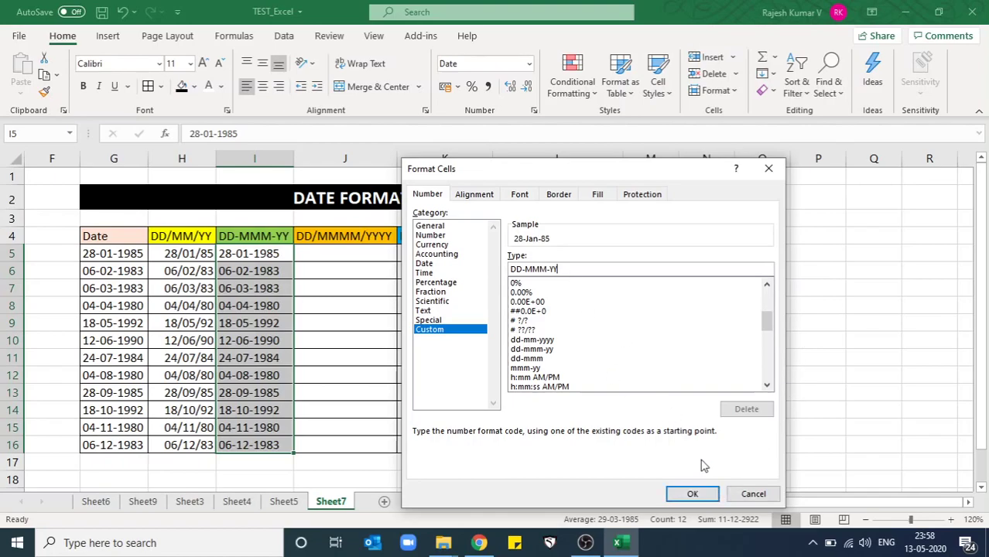
{"action": "left_click", "coordinate": [707, 495]}
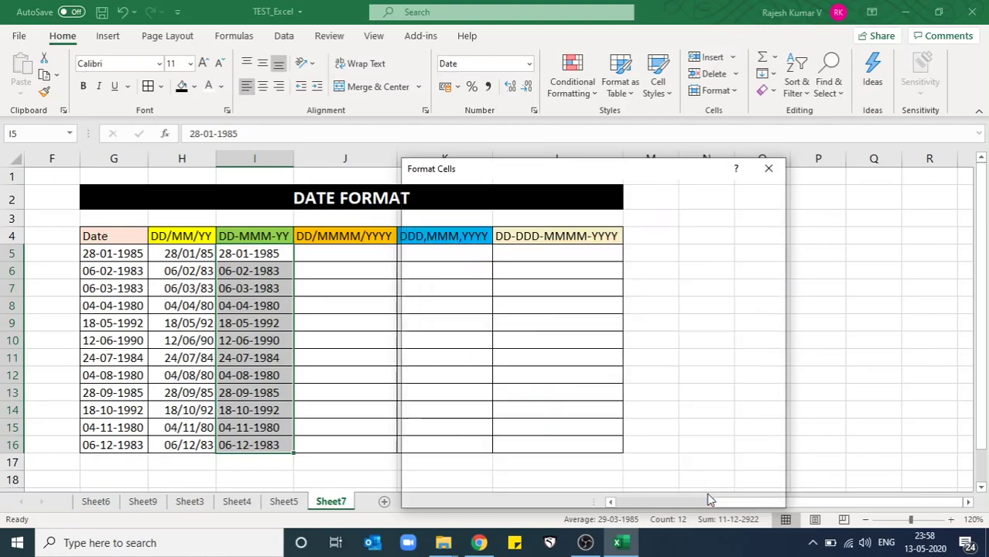
{"action": "left_click", "coordinate": [307, 308]}
- Copy the twelve original dates from G5:G16 into J5:J16
{"action": "left_click_drag", "start_coordinate": [288, 279], "coordinate": [275, 261]}
{"action": "left_click", "coordinate": [287, 255]}
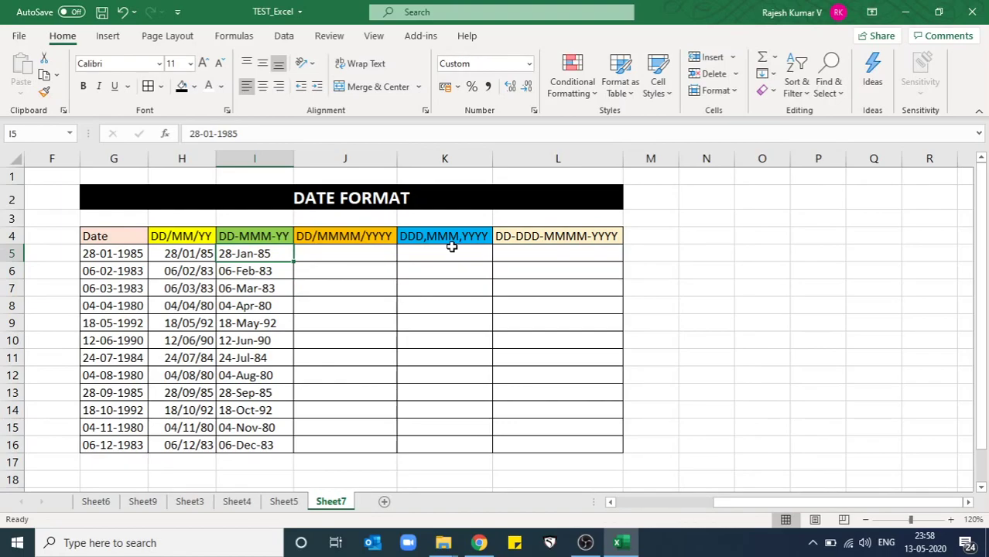
{"action": "key", "text": "Down"}
{"action": "key", "text": "Down"}
{"action": "key", "text": "Down"}
{"action": "key", "text": "Down"}
{"action": "key", "text": "Down"}
{"action": "key", "text": "Down"}
{"action": "key", "text": "Up"}
{"action": "key", "text": "Up"}
{"action": "key", "text": "Up"}
{"action": "key", "text": "Up"}
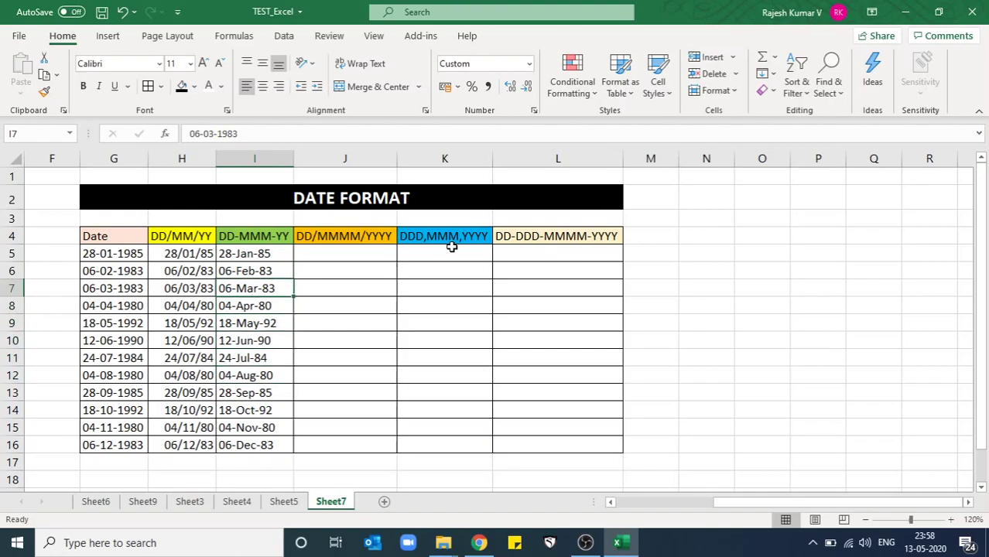
{"action": "key", "text": "Up"}
{"action": "key", "text": "Up"}
{"action": "key", "text": "Left"}
{"action": "key", "text": "Left"}
{"action": "key", "text": "ctrl+shift+Down"}
{"action": "key", "text": "ctrl+c"}
{"action": "key", "text": "Right"}
{"action": "key", "text": "Right"}
{"action": "key", "text": "Right"}
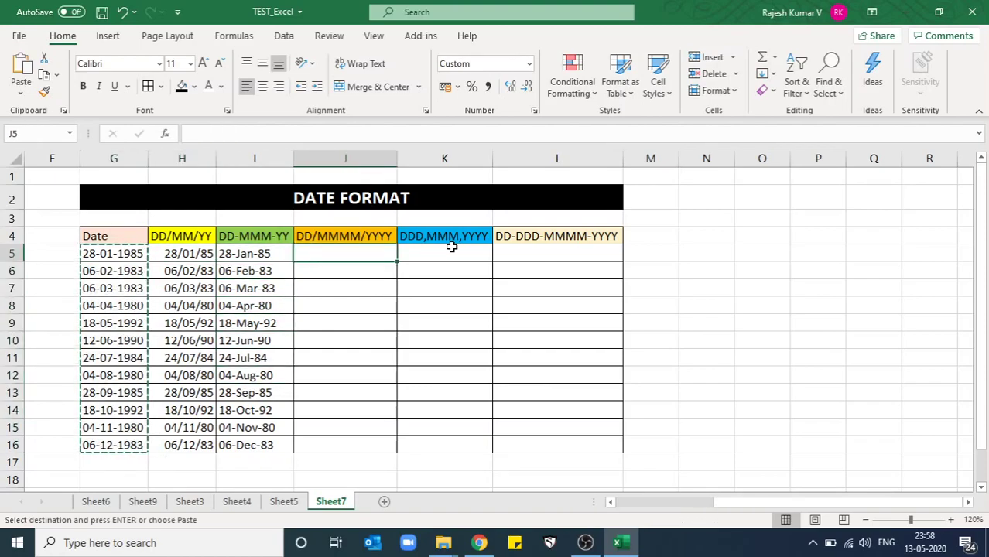
{"action": "key", "text": "Return"}
- Apply the custom format dd/mmmm/yyyy to J5:J16 so dates read like 28/January/1985
{"action": "right_click", "coordinate": [381, 264]}
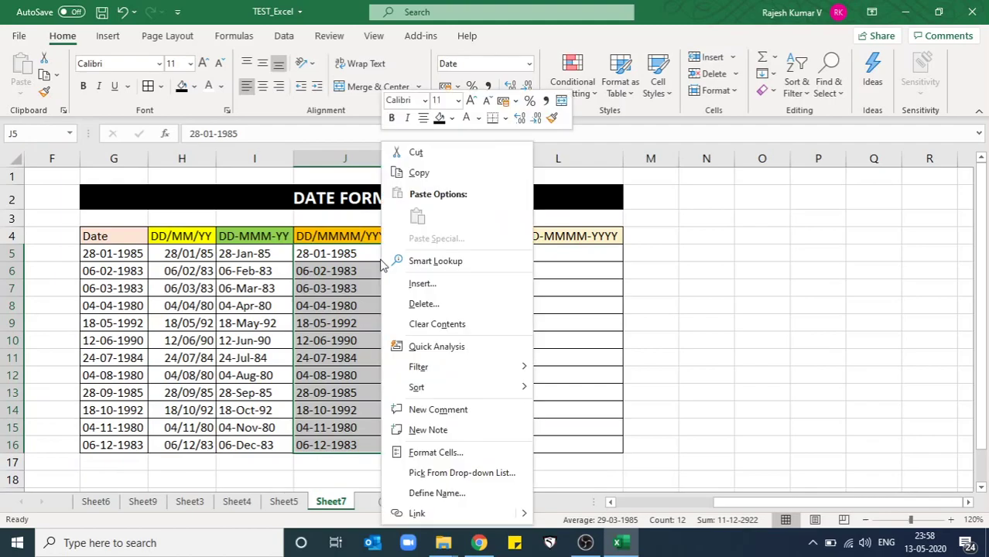
{"action": "left_click", "coordinate": [437, 452]}
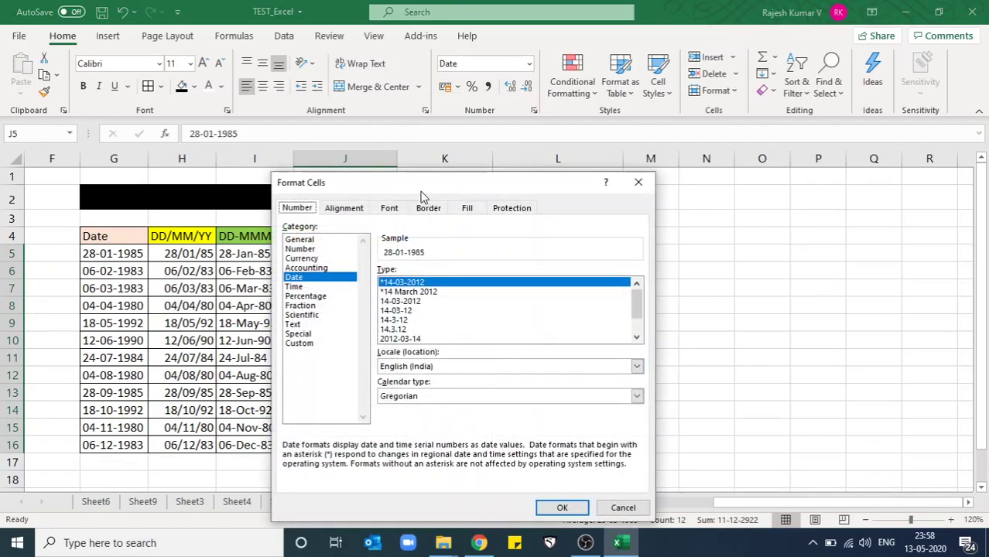
{"action": "left_click_drag", "start_coordinate": [422, 197], "coordinate": [655, 198]}
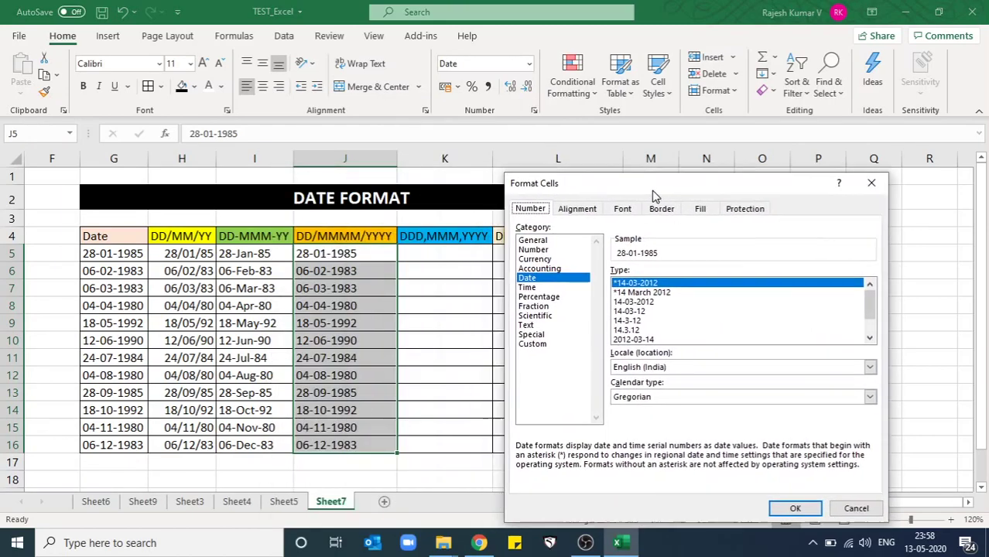
{"action": "left_click", "coordinate": [544, 345]}
{"action": "left_click_drag", "start_coordinate": [681, 283], "coordinate": [591, 286]}
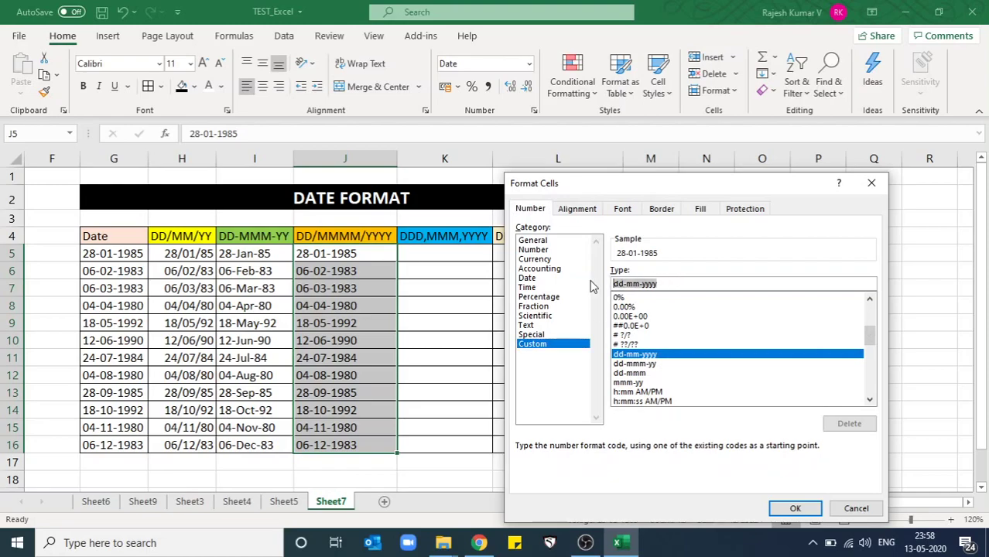
{"action": "type", "text": "dd/"}
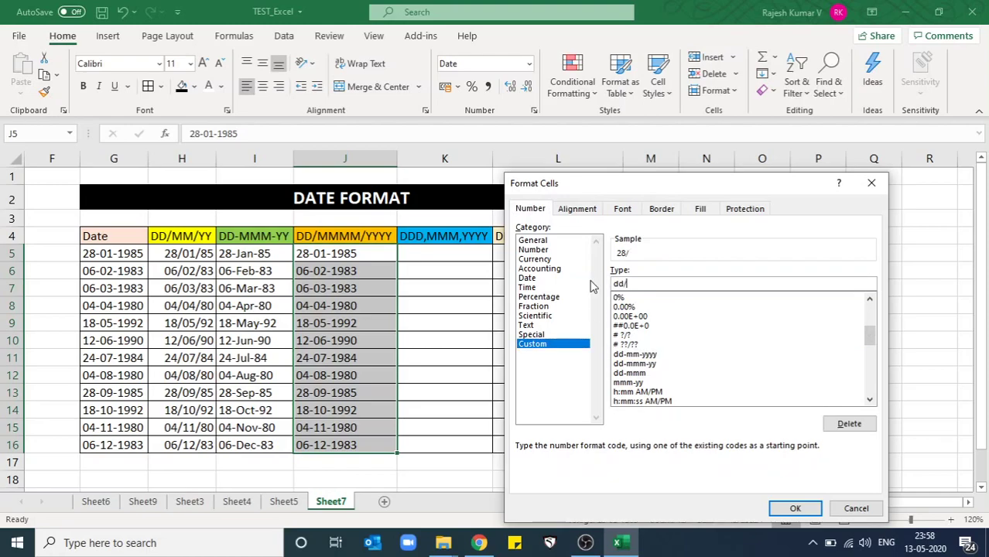
{"action": "type", "text": ","}
{"action": "key", "text": "BackSpace"}
{"action": "type", "text": "mmmm"}
{"action": "type", "text": "/yyy"}
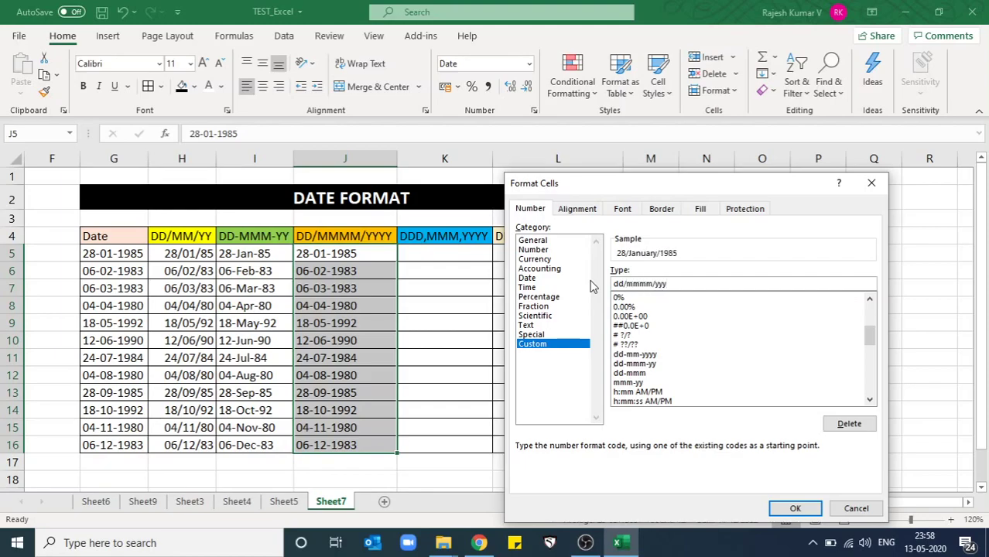
{"action": "type", "text": "y"}
{"action": "key", "text": "Return"}
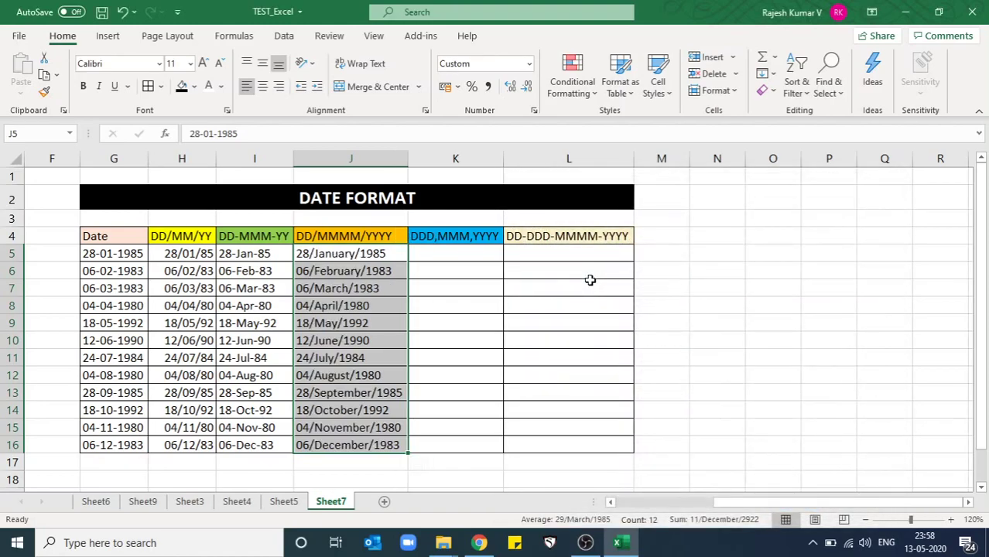
{"action": "key", "text": "shift+BackSpace"}
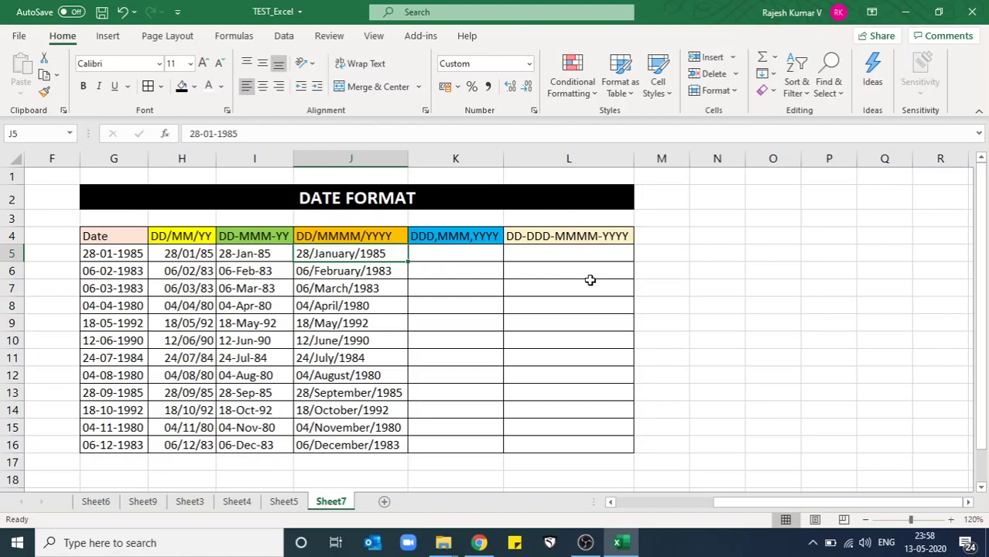
{"action": "key", "text": "Left"}
{"action": "key", "text": "Left"}
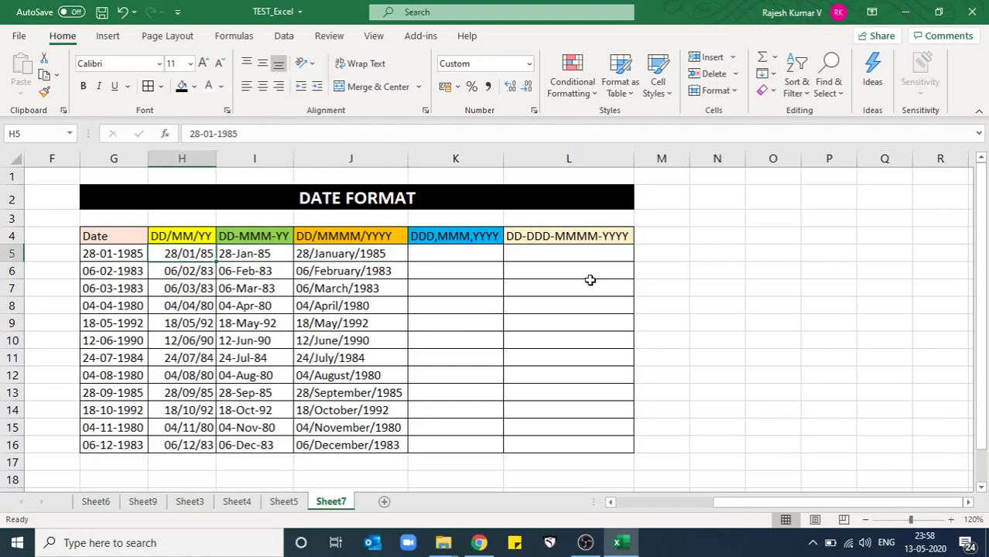
{"action": "key", "text": "Right"}
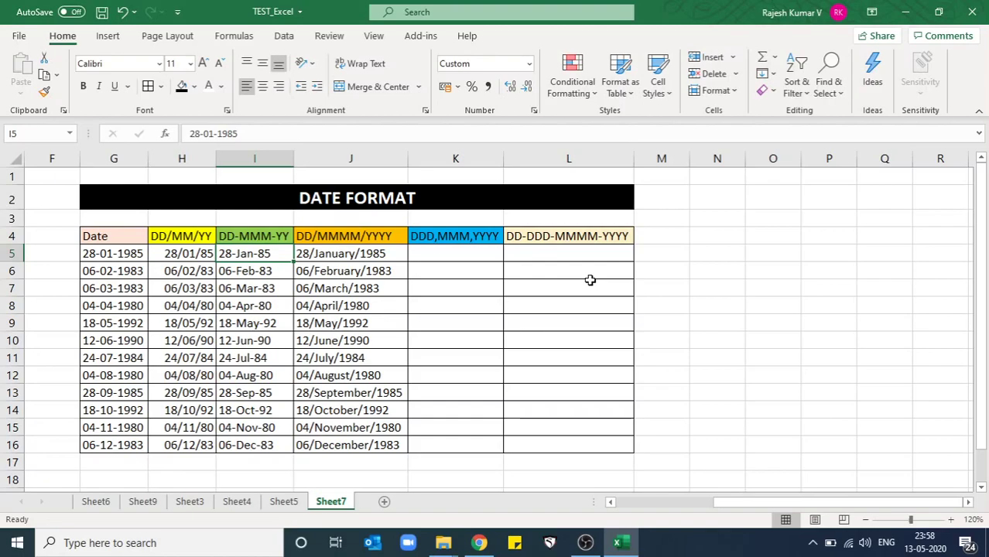
- Copy the original dates G5:G16 into K5:K16
{"action": "key", "text": "Right"}
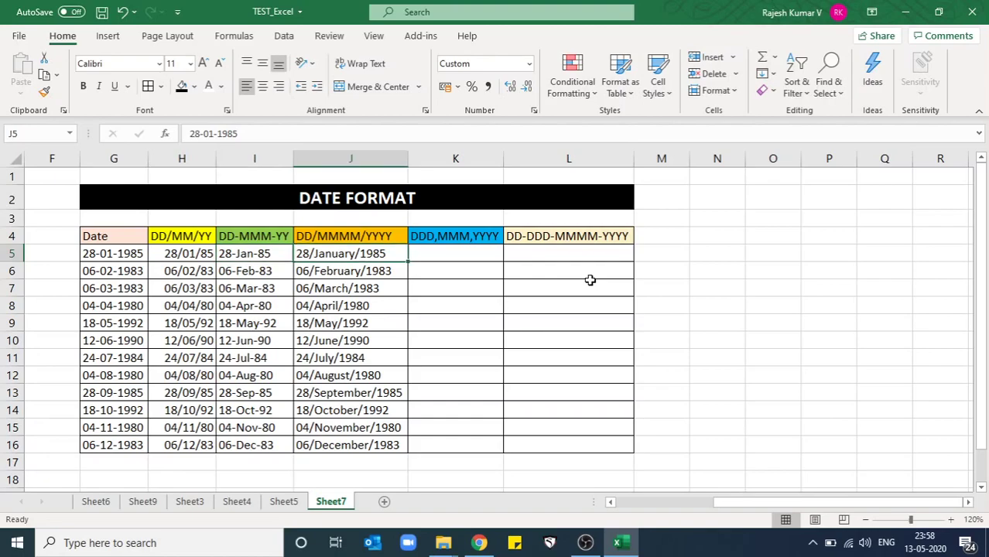
{"action": "key", "text": "Right"}
{"action": "key", "text": "Up"}
{"action": "key", "text": "Down"}
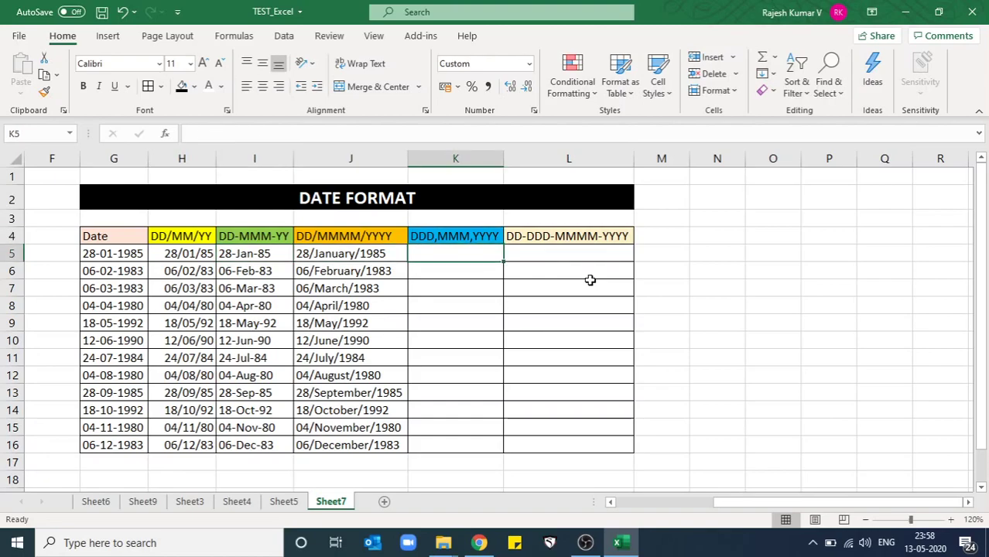
{"action": "key", "text": "Left"}
{"action": "key", "text": "Right"}
{"action": "key", "text": "Left"}
{"action": "key", "text": "Left"}
{"action": "key", "text": "Left"}
{"action": "key", "text": "Left"}
{"action": "key", "text": "ctrl+shift+Down"}
{"action": "key", "text": "ctrl+c"}
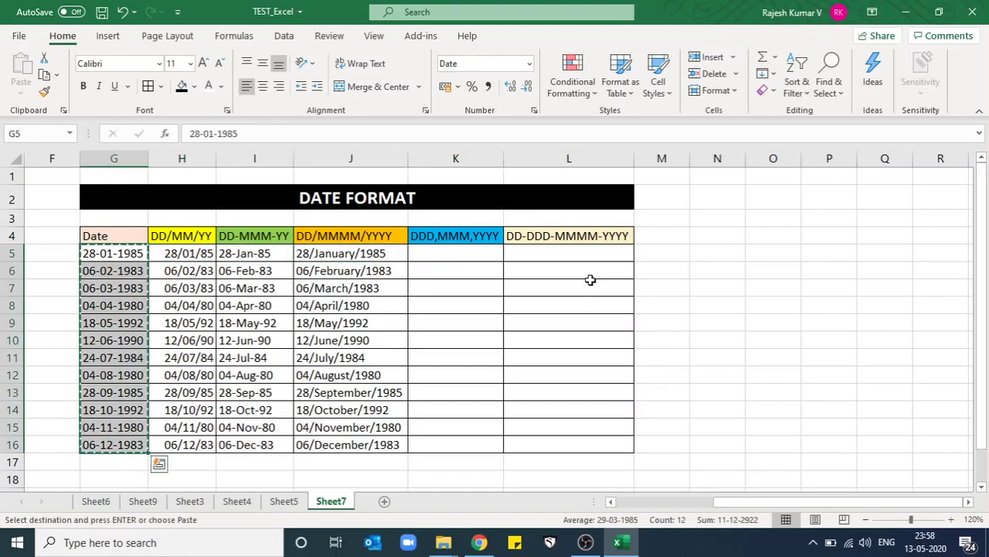
{"action": "key", "text": "Right"}
{"action": "key", "text": "Right"}
{"action": "key", "text": "Right"}
{"action": "key", "text": "Right"}
{"action": "key", "text": "ctrl+v"}
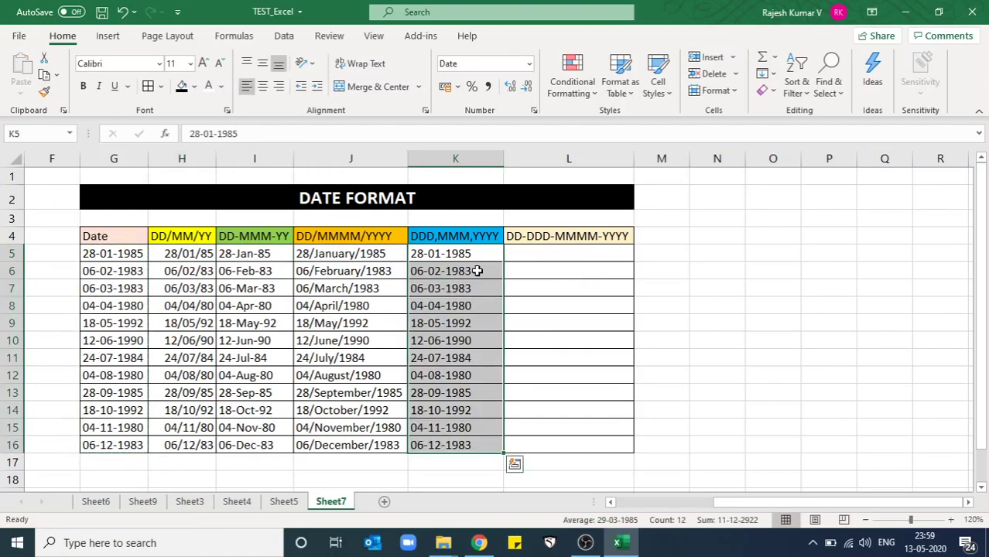
- Format K5:K16 with the custom code ddd,mmm,yyyy so dates show like Mon,Jan,1985
{"action": "left_click_drag", "start_coordinate": [464, 251], "coordinate": [463, 442]}
{"action": "right_click", "coordinate": [457, 358]}
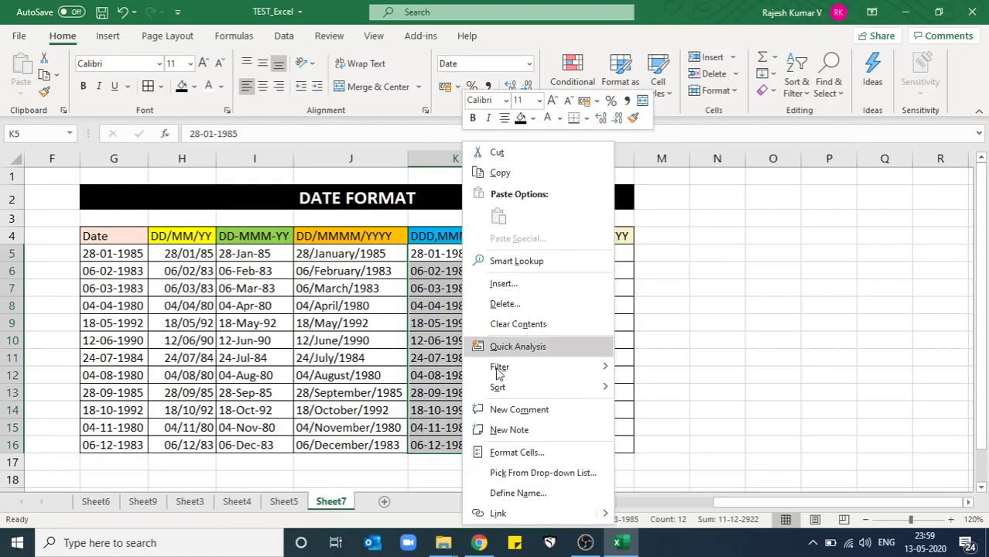
{"action": "left_click", "coordinate": [557, 452]}
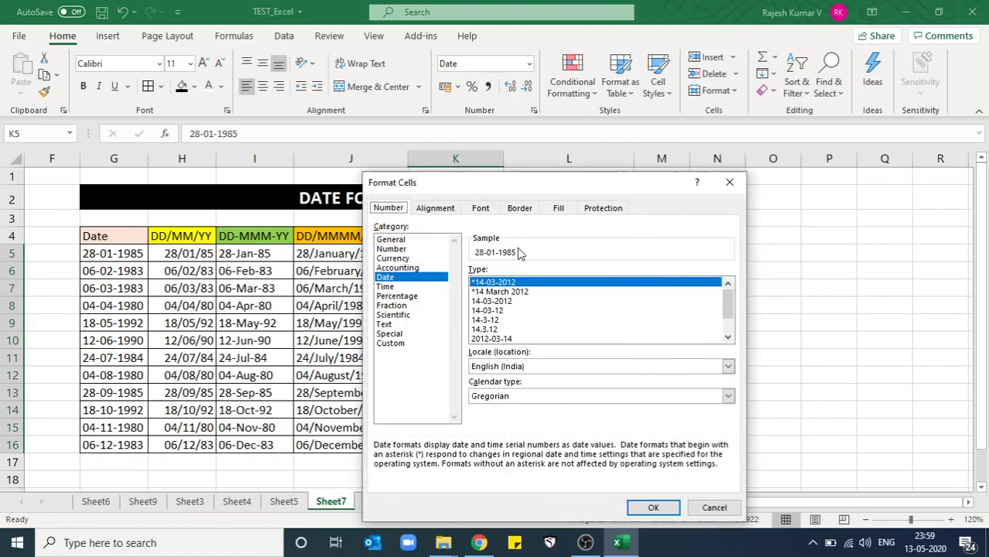
{"action": "left_click_drag", "start_coordinate": [504, 183], "coordinate": [783, 155]}
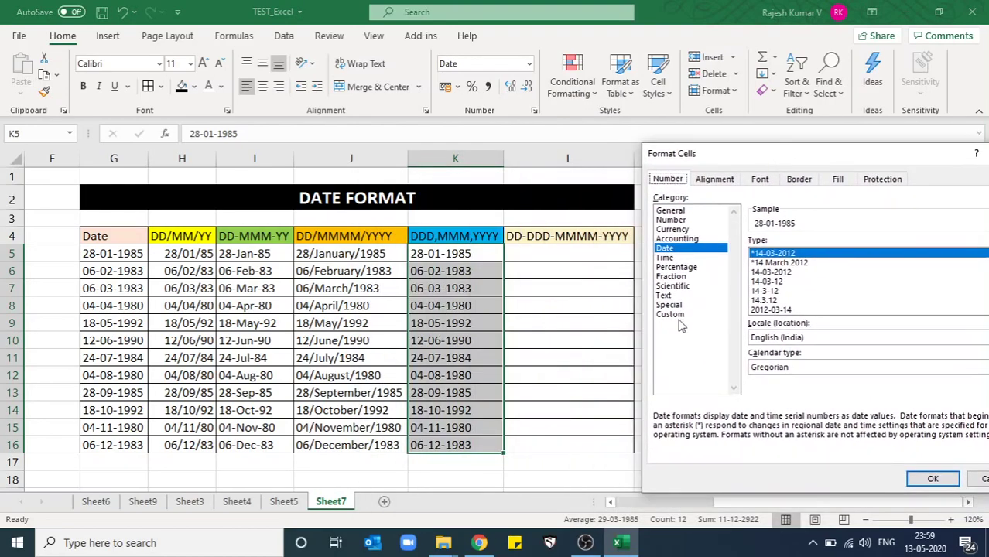
{"action": "left_click", "coordinate": [670, 315]}
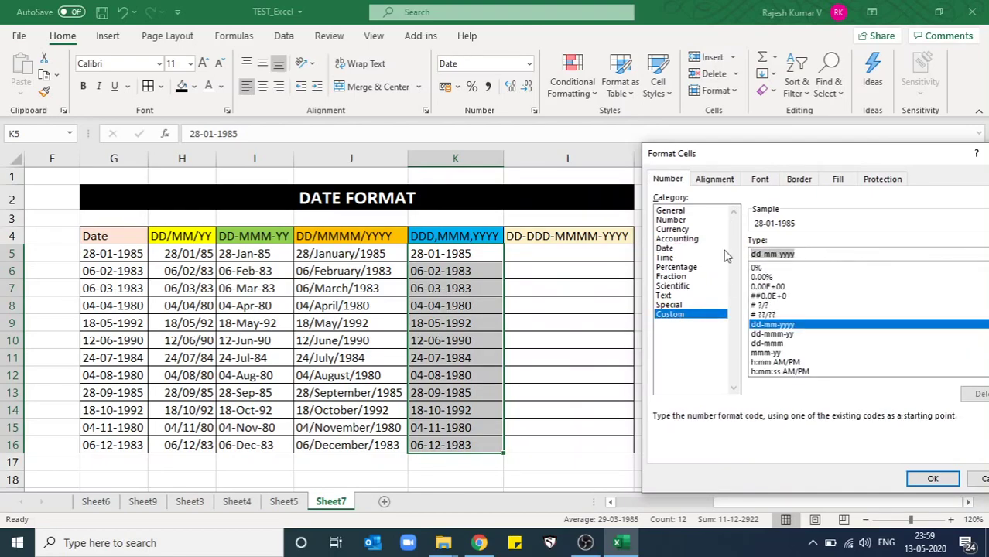
{"action": "type", "text": "ddd,"}
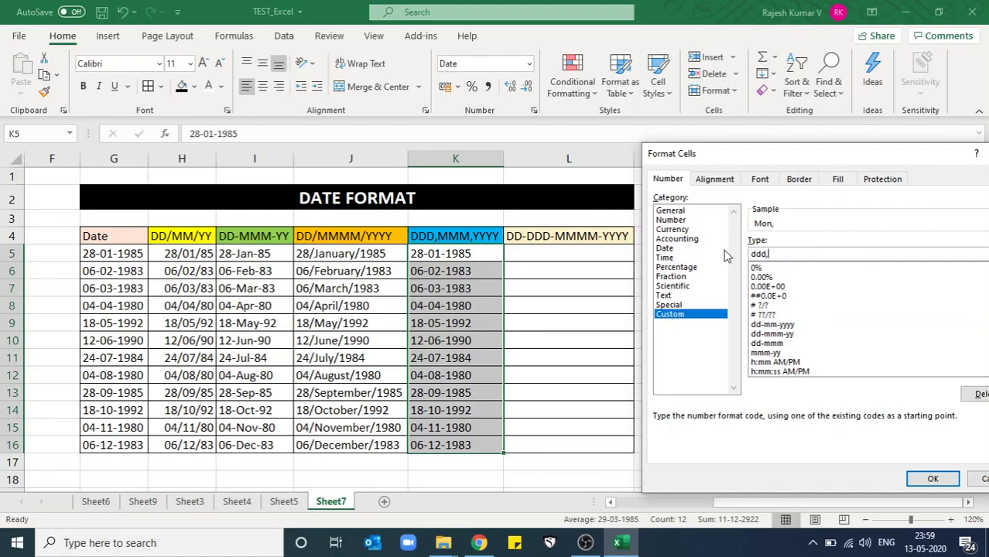
{"action": "type", "text": "mmm"}
{"action": "type", "text": ",yyyy"}
{"action": "key", "text": "Return"}
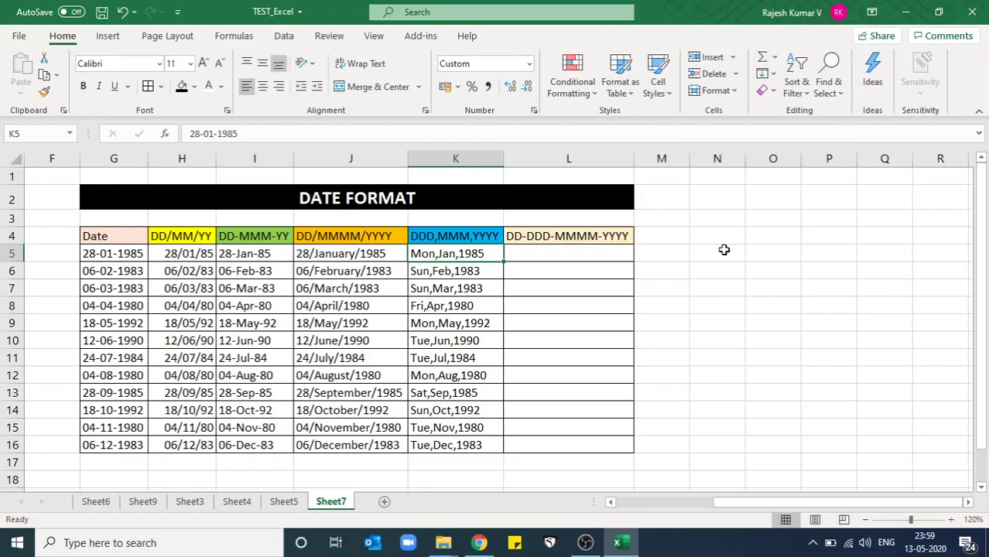
- Copy the original dates G5:G16 into L5:L16
{"action": "key", "text": "Right"}
{"action": "key", "text": "Left"}
{"action": "key", "text": "Left"}
{"action": "key", "text": "Left"}
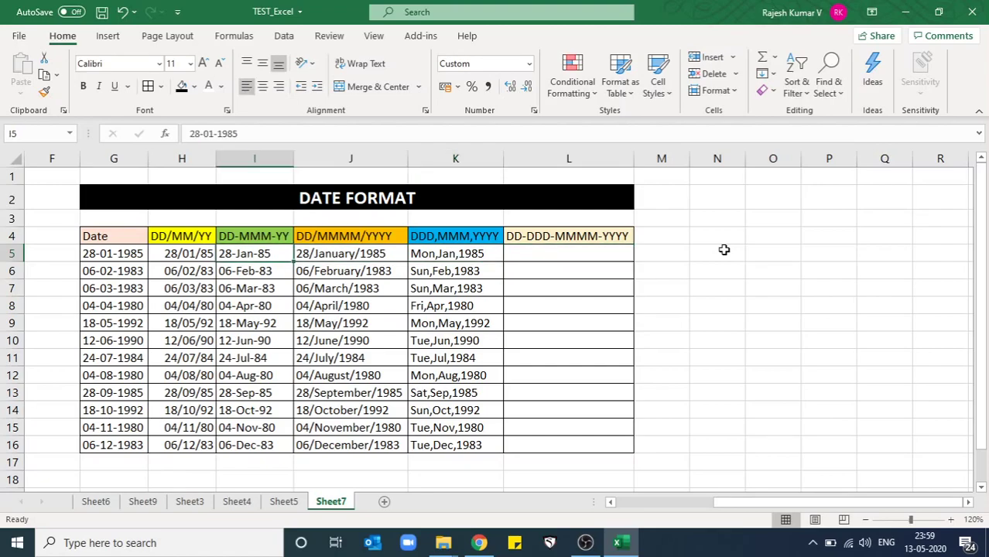
{"action": "key", "text": "Left"}
{"action": "key", "text": "Left"}
{"action": "key", "text": "ctrl+shift+Down"}
{"action": "key", "text": "ctrl+c"}
{"action": "key", "text": "Right"}
{"action": "key", "text": "Right"}
{"action": "key", "text": "Right"}
{"action": "key", "text": "Right"}
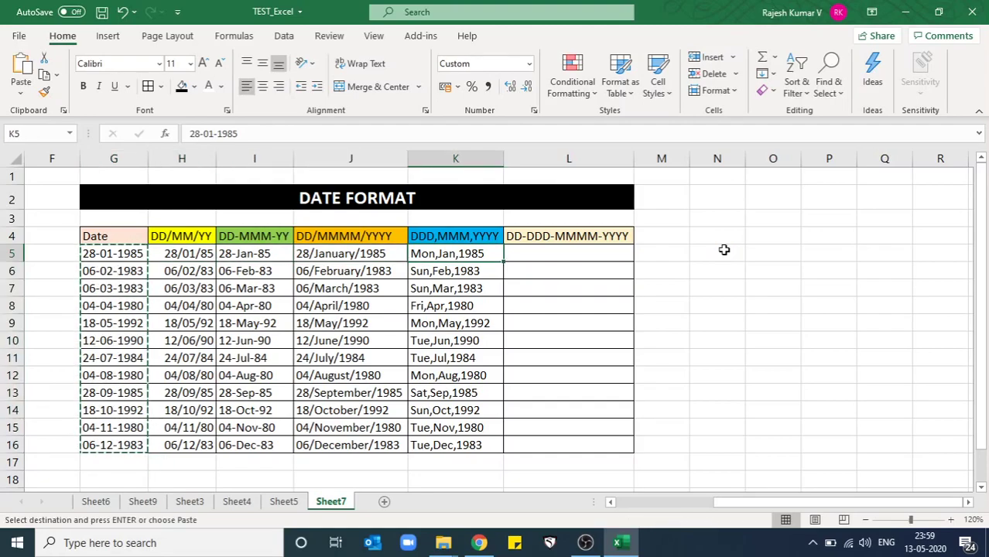
{"action": "key", "text": "Right"}
{"action": "key", "text": "ctrl+v"}
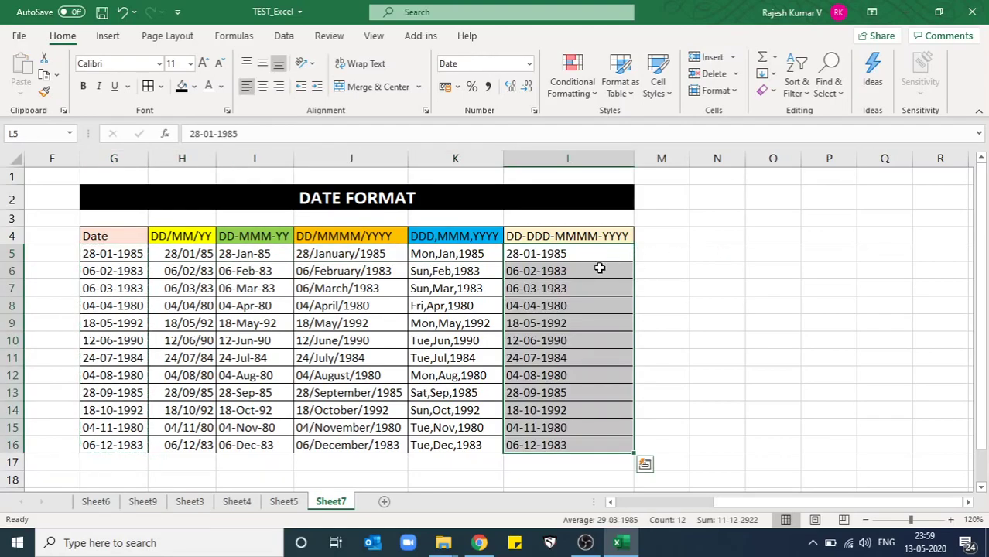
- Give L5:L16 the custom format DD-DDD-MMMM-YYYY, e.g. 28-Mon-January-1985
{"action": "right_click", "coordinate": [598, 268]}
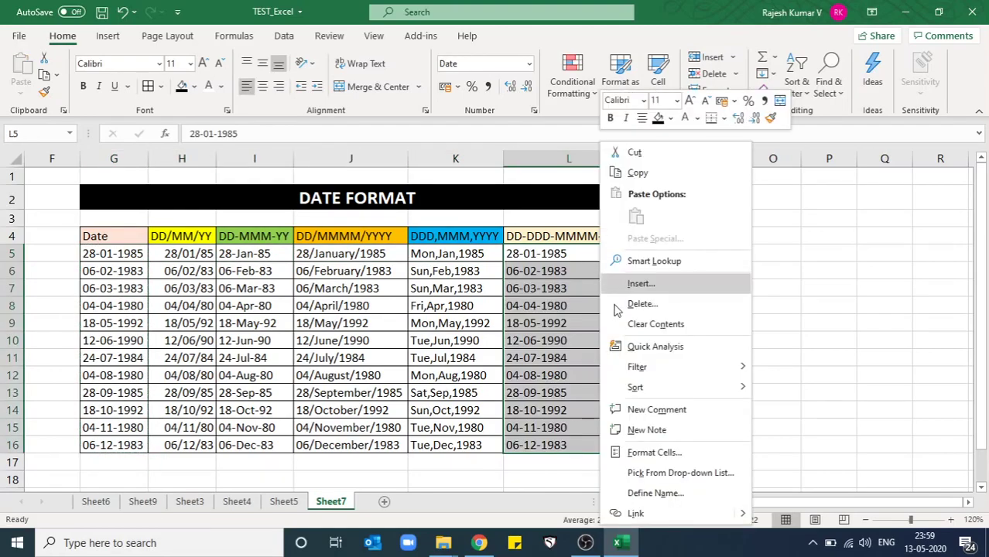
{"action": "left_click", "coordinate": [673, 450]}
{"action": "mouse_move", "coordinate": [639, 188]}
{"action": "left_mouse_down"}
{"action": "mouse_move", "coordinate": [240, 149]}
{"action": "mouse_move", "coordinate": [252, 152]}
{"action": "left_mouse_up"}
{"action": "left_click", "coordinate": [127, 307]}
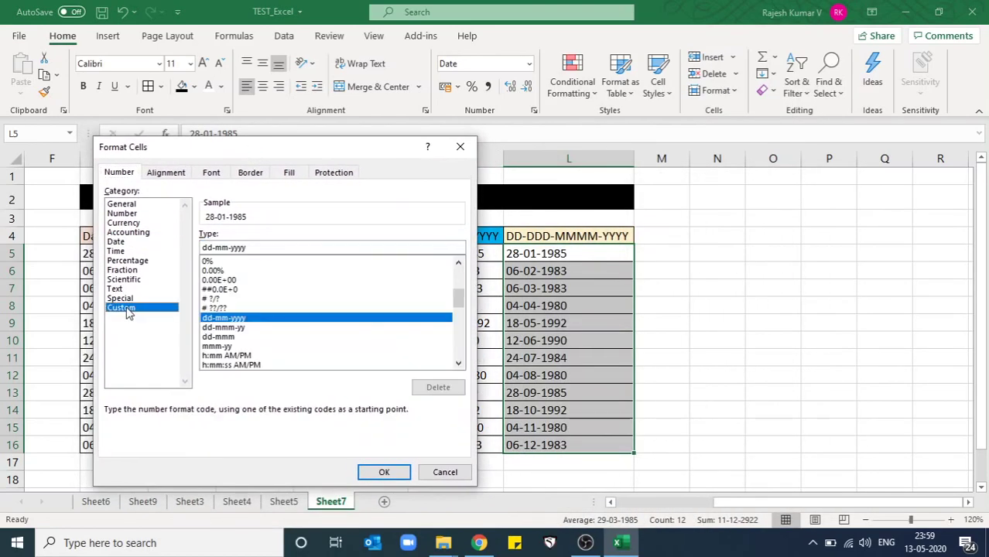
{"action": "left_click_drag", "start_coordinate": [271, 245], "coordinate": [129, 245]}
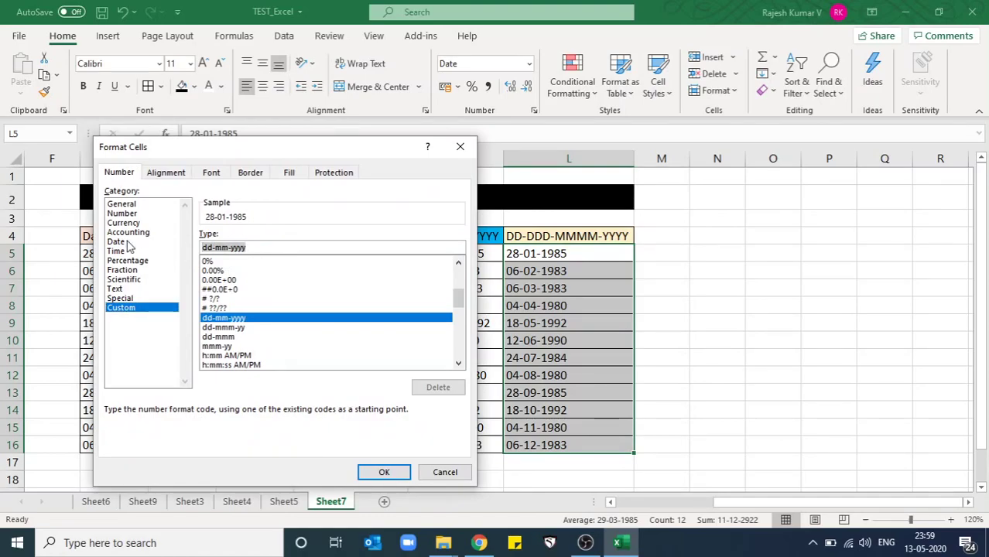
{"action": "type", "text": "DD-DDD-"}
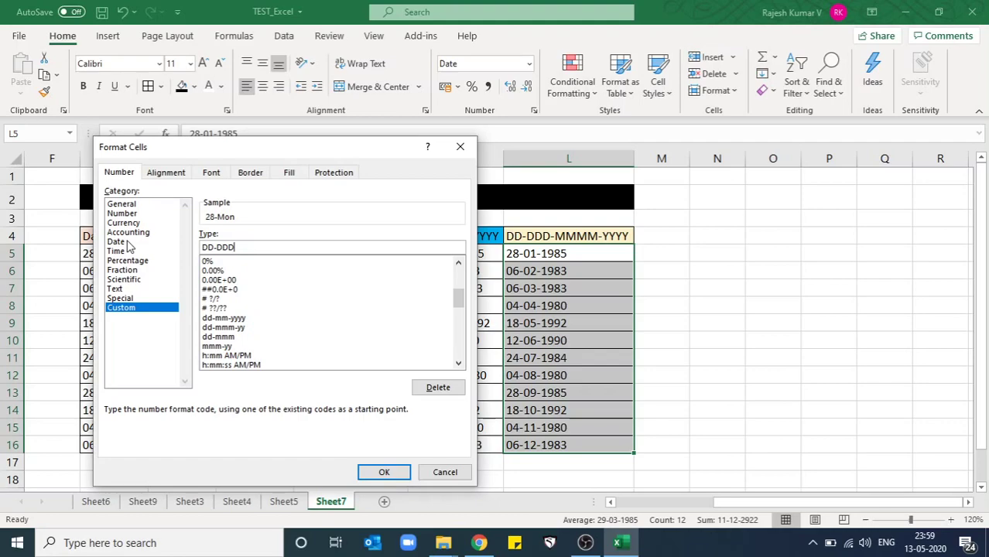
{"action": "type", "text": "MMMM-"}
{"action": "type", "text": "YY"}
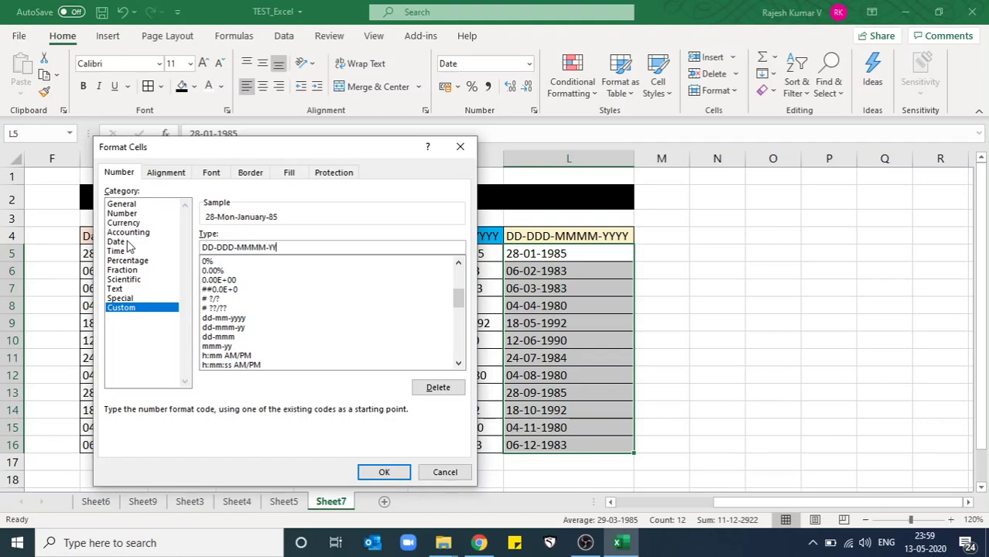
{"action": "type", "text": "YY"}
{"action": "key", "text": "Return"}
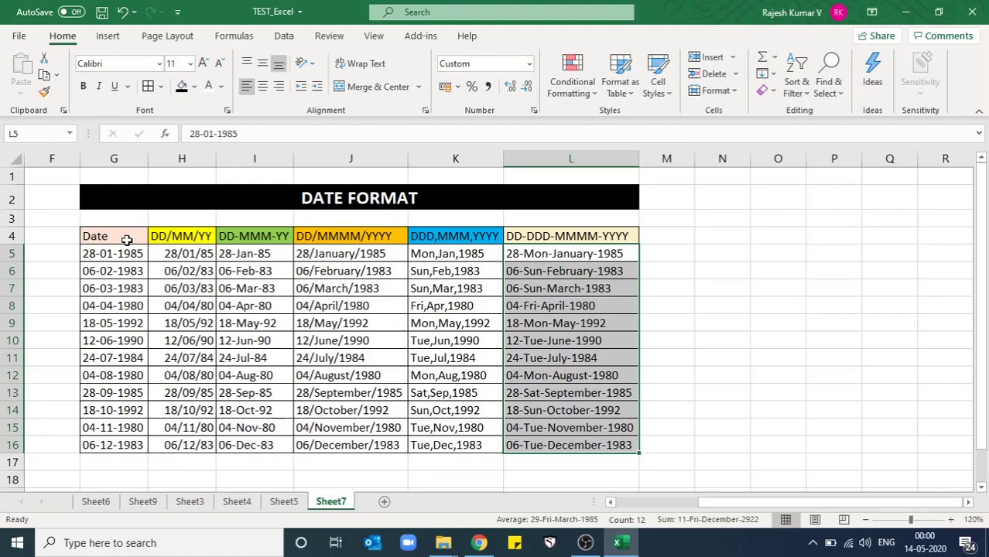
{"action": "left_click", "coordinate": [201, 287]}
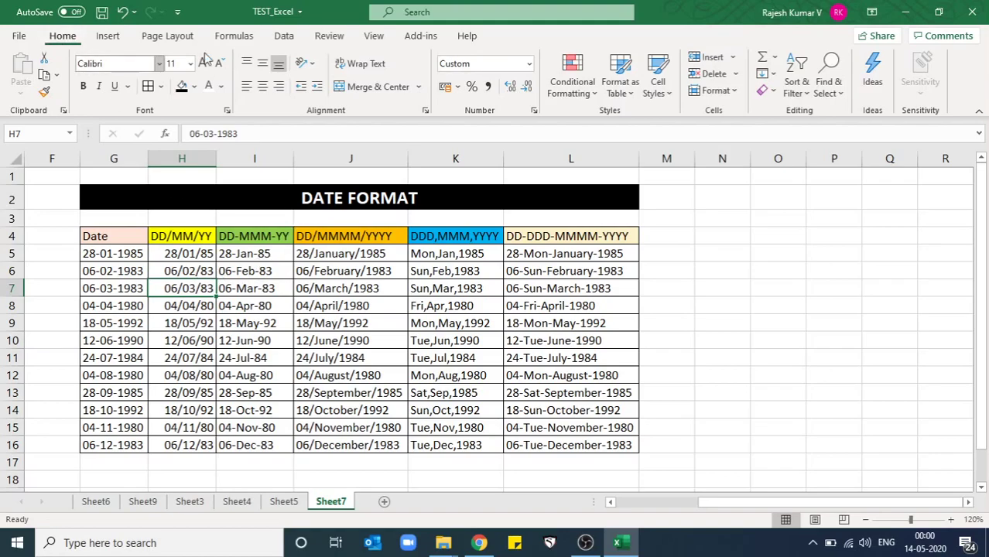
{"action": "left_click", "coordinate": [530, 65]}
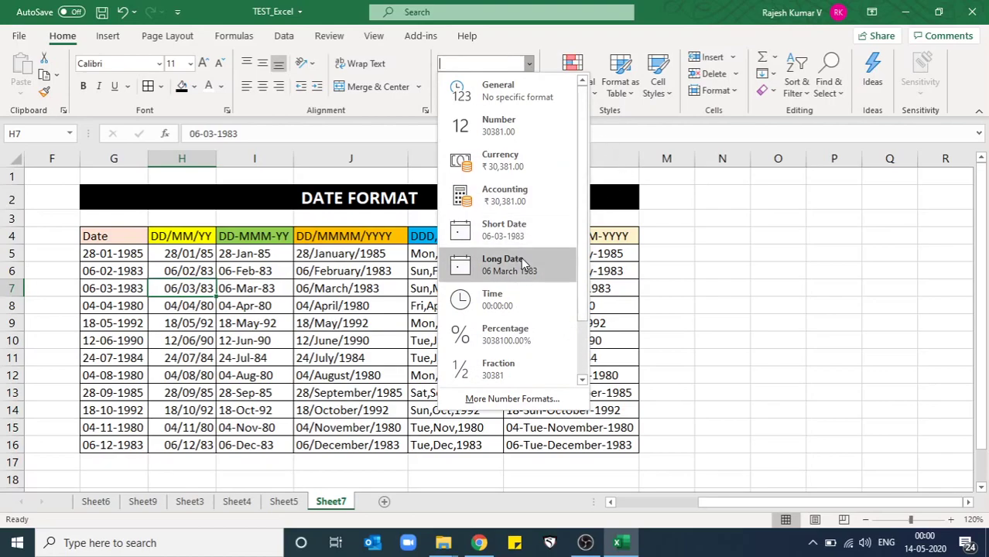
{"action": "left_click", "coordinate": [637, 272]}
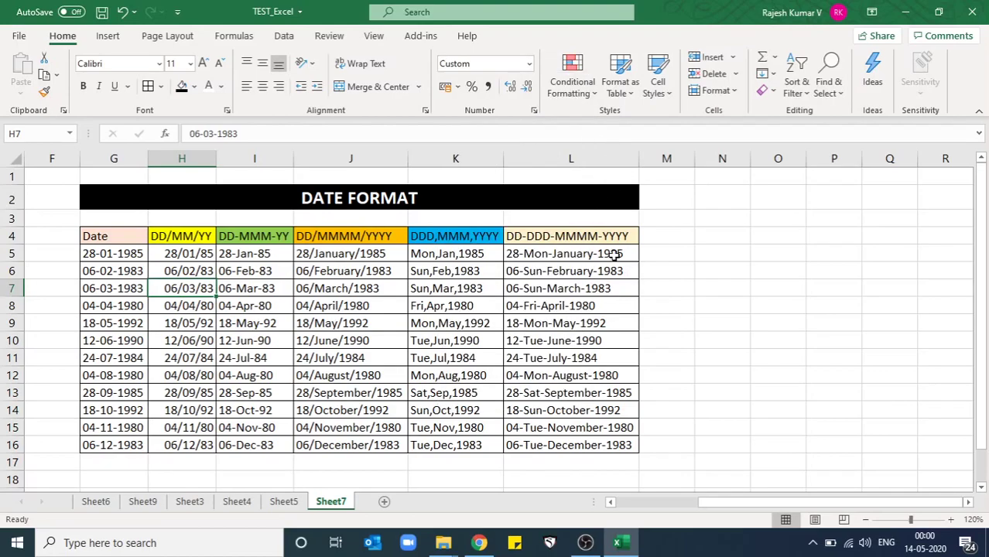
{"action": "left_click", "coordinate": [533, 112]}
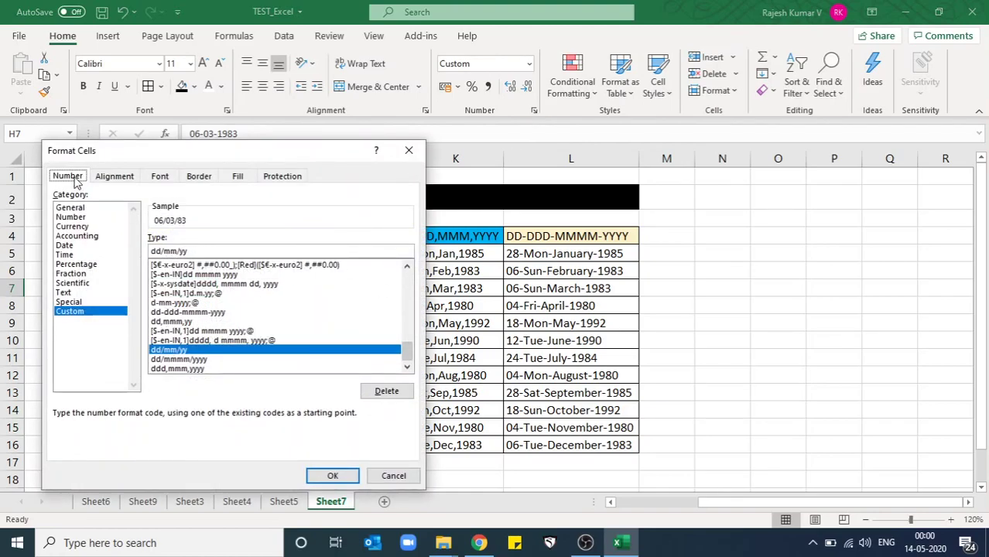
{"action": "left_click", "coordinate": [74, 245]}
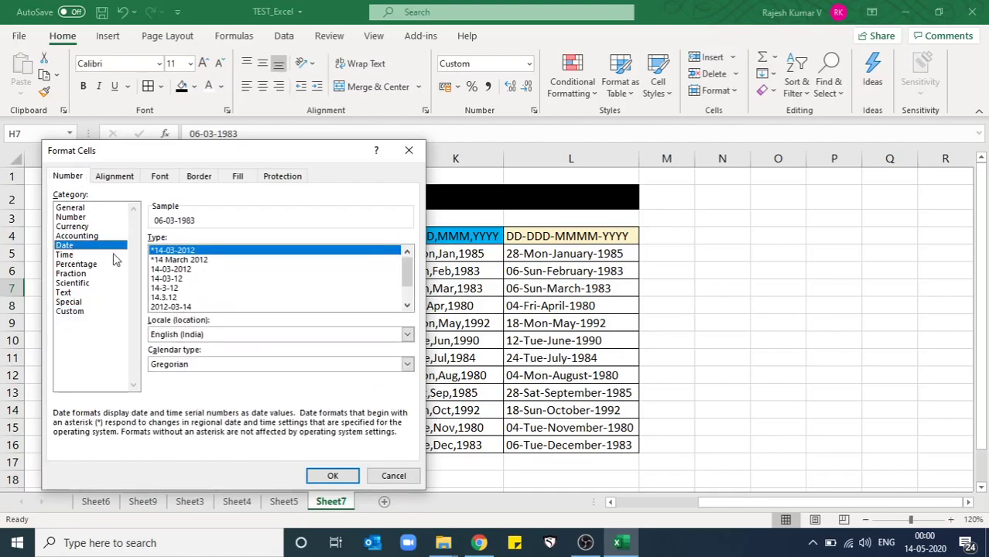
{"action": "left_click", "coordinate": [407, 305]}
{"action": "left_click", "coordinate": [407, 305]}
{"action": "left_click", "coordinate": [407, 305]}
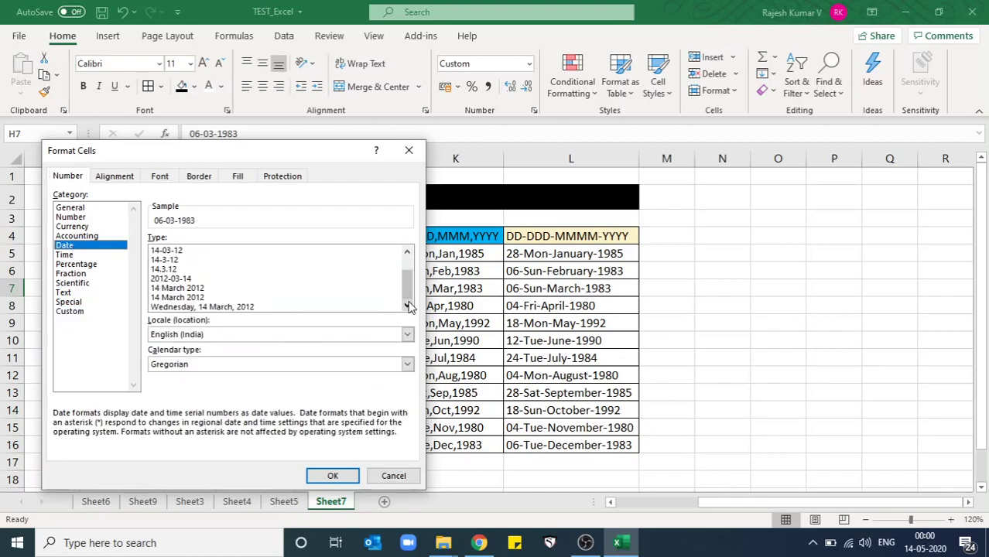
{"action": "scroll", "coordinate": [409, 304], "scroll_direction": "up", "scroll_amount": 1}
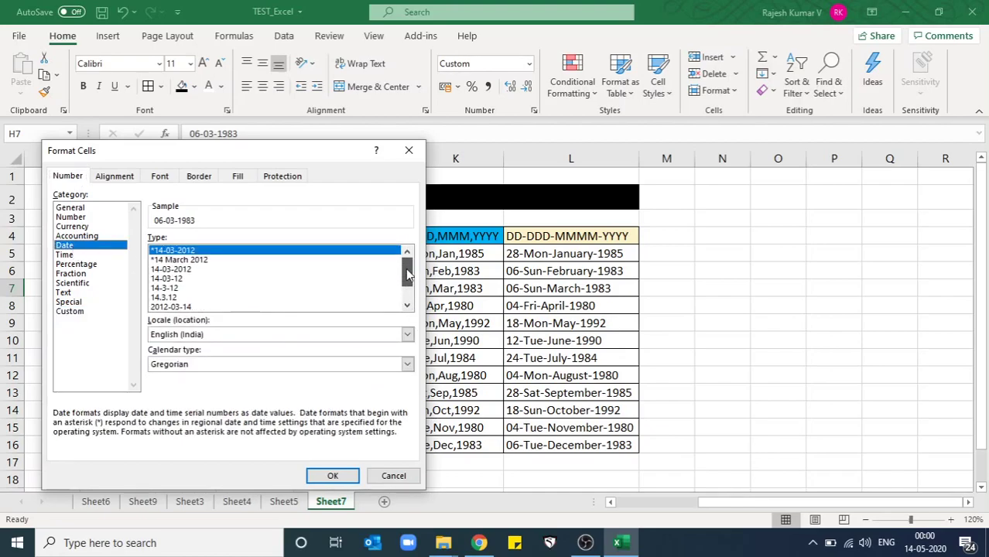
{"action": "scroll", "coordinate": [408, 304], "scroll_direction": "down", "scroll_amount": 1}
{"action": "left_click", "coordinate": [70, 312]}
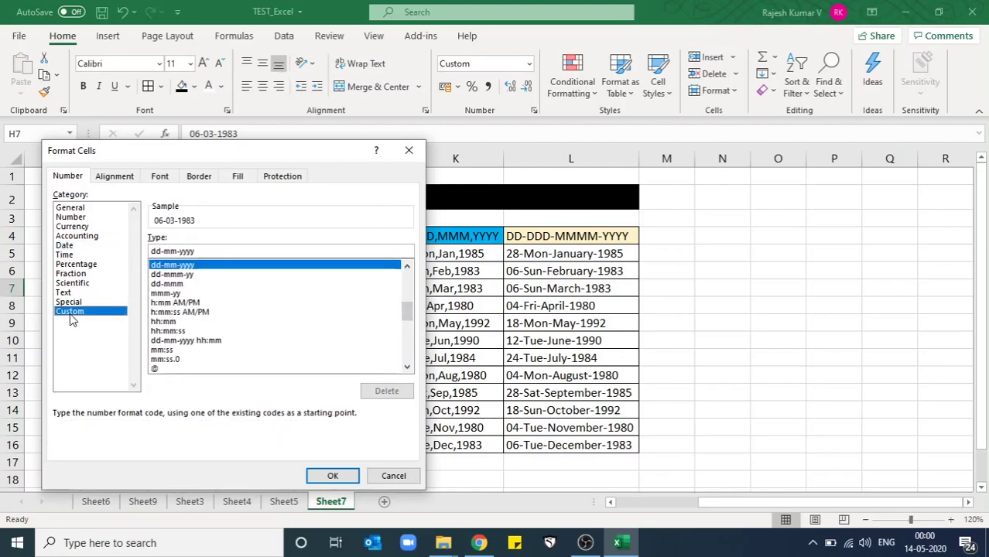
{"action": "left_click", "coordinate": [374, 470]}
{"action": "left_click_drag", "start_coordinate": [122, 254], "coordinate": [119, 439]}
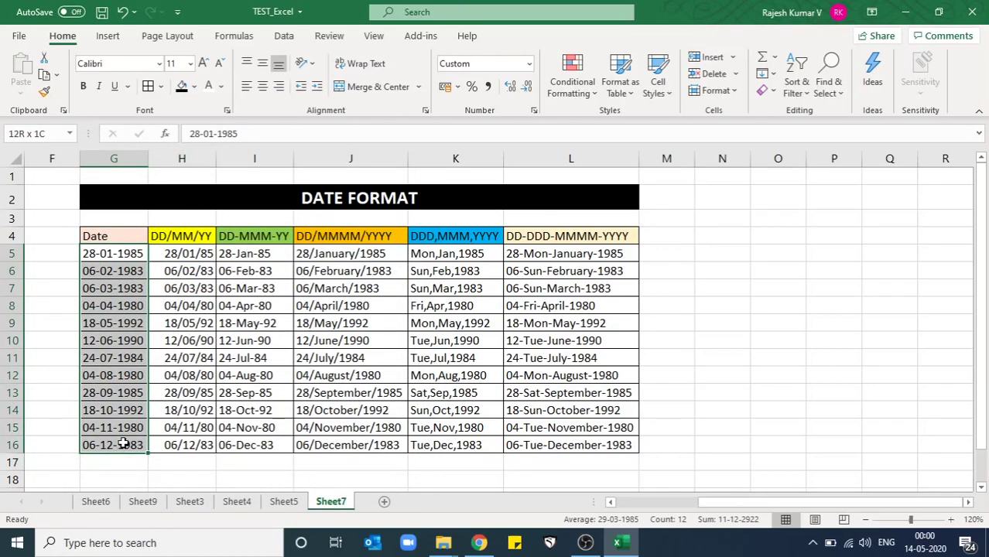
{"action": "right_click", "coordinate": [120, 308]}
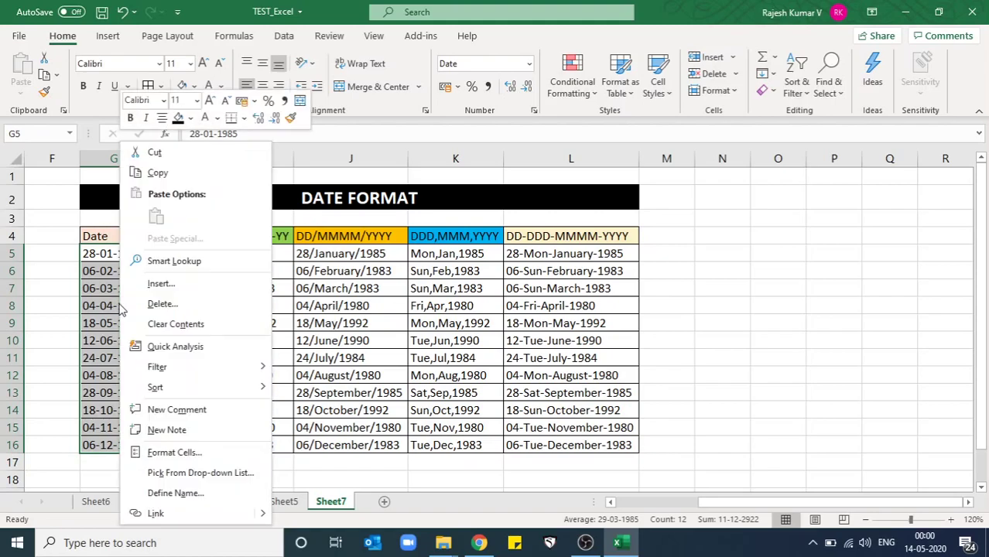
{"action": "left_click", "coordinate": [236, 453]}
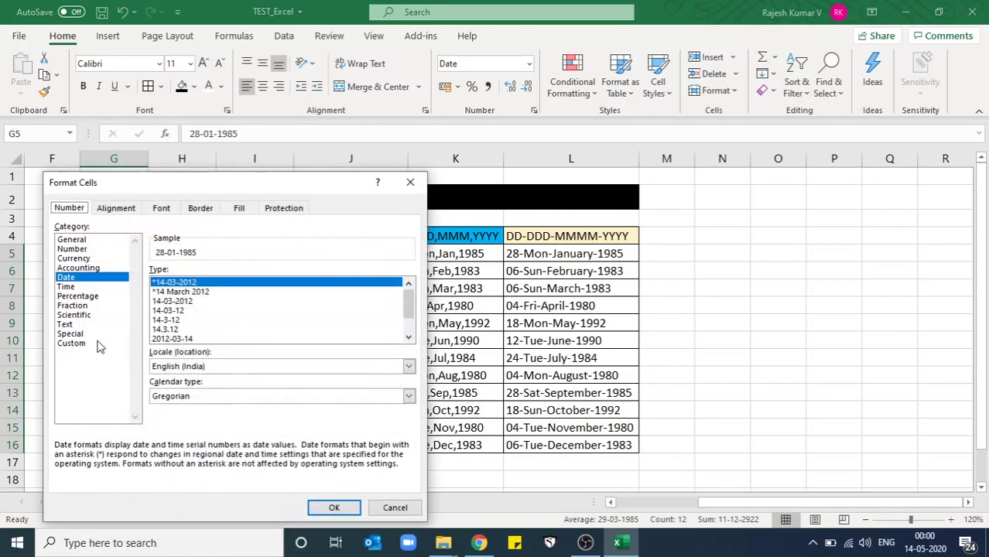
{"action": "left_click", "coordinate": [91, 346]}
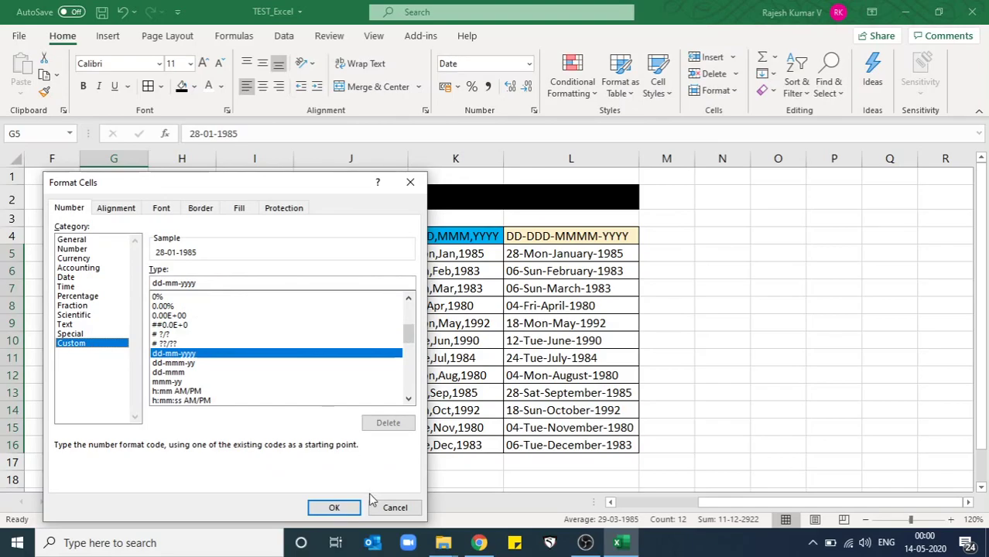
{"action": "left_click", "coordinate": [395, 513]}
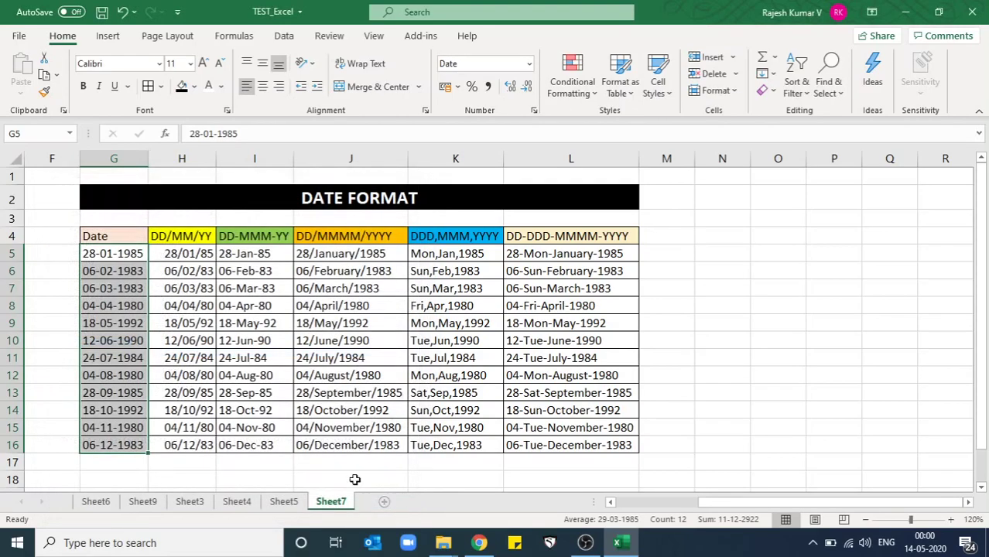
{"action": "left_click", "coordinate": [112, 250]}
{"action": "left_click_drag", "start_coordinate": [113, 250], "coordinate": [113, 443]}
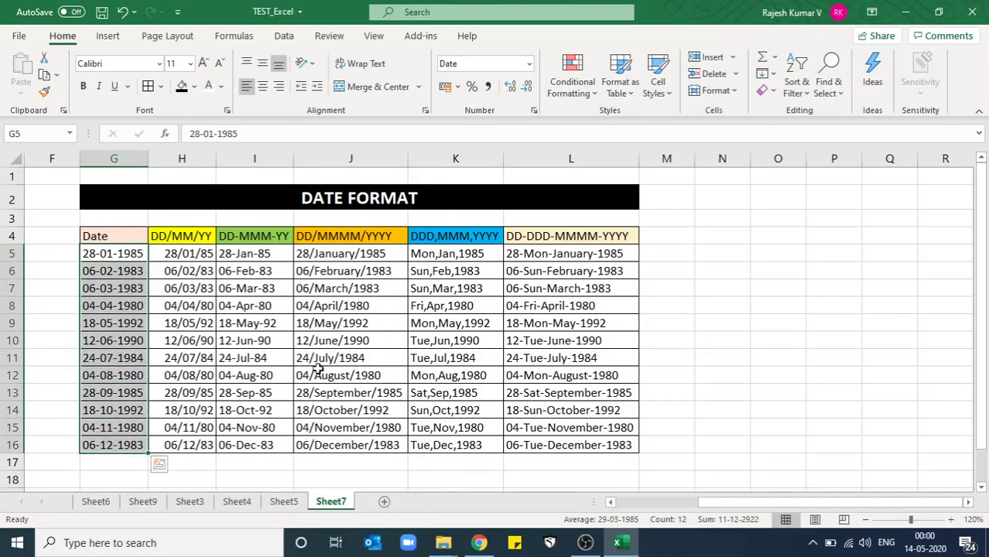
{"action": "left_click", "coordinate": [467, 331]}
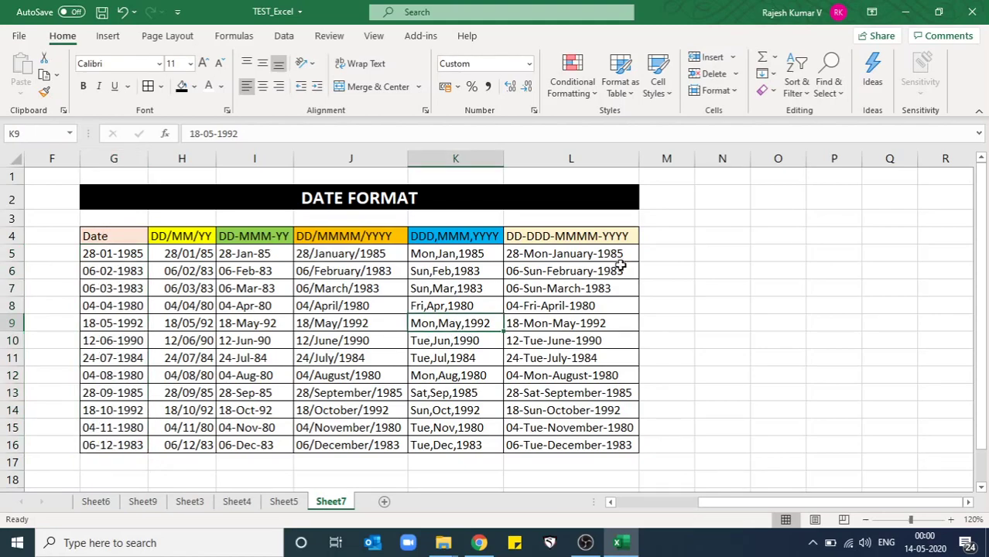
- Apply the custom format DD-MMM-YY to the empty cells down column N
{"action": "left_click_drag", "start_coordinate": [735, 237], "coordinate": [741, 447]}
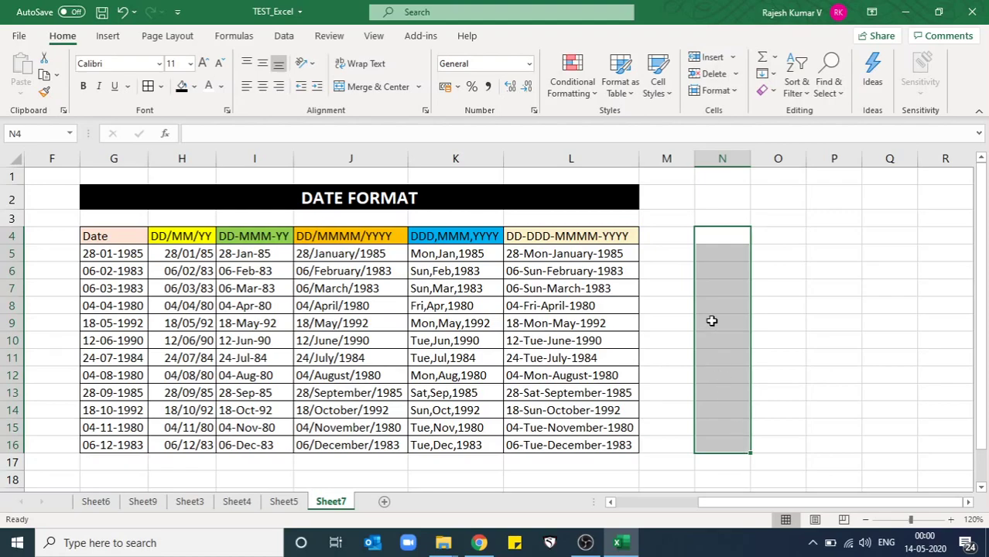
{"action": "right_click", "coordinate": [713, 323]}
{"action": "left_click", "coordinate": [778, 452]}
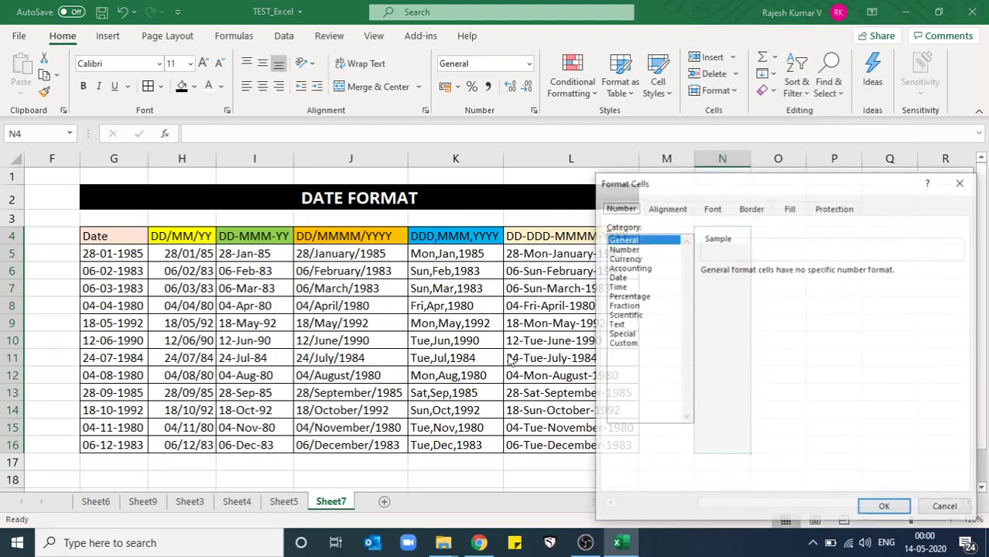
{"action": "left_click", "coordinate": [633, 343]}
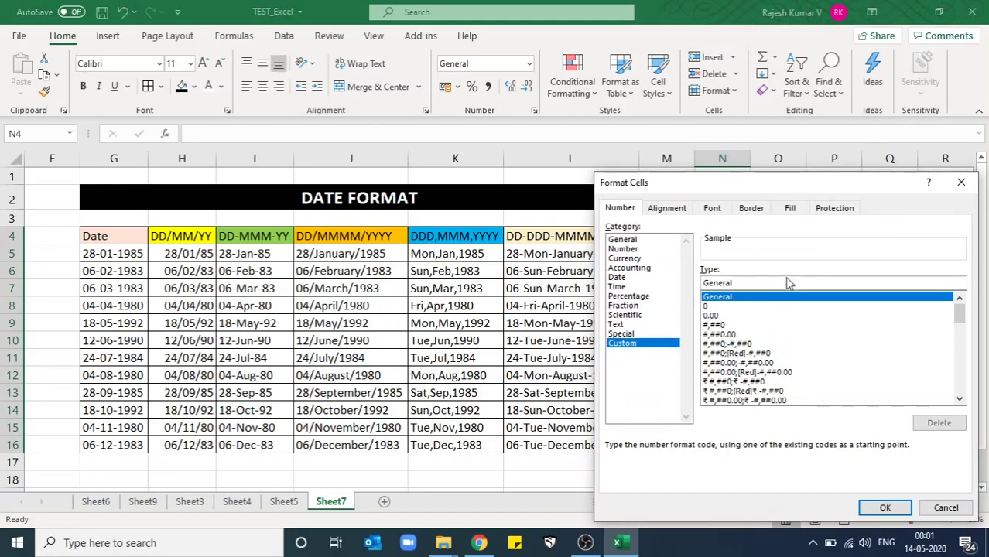
{"action": "left_click_drag", "start_coordinate": [784, 280], "coordinate": [693, 280]}
{"action": "type", "text": "D"}
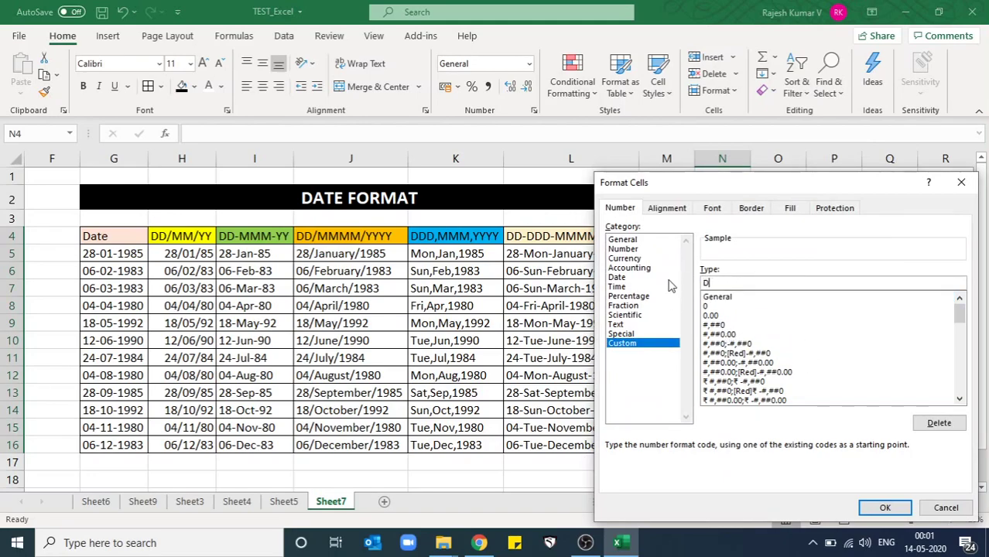
{"action": "type", "text": "D-MMM"}
{"action": "type", "text": "-YY"}
{"action": "key", "text": "Return"}
- Enter the test date 01-01-2020 in N5 and autofit column N's width
{"action": "key", "text": "Down"}
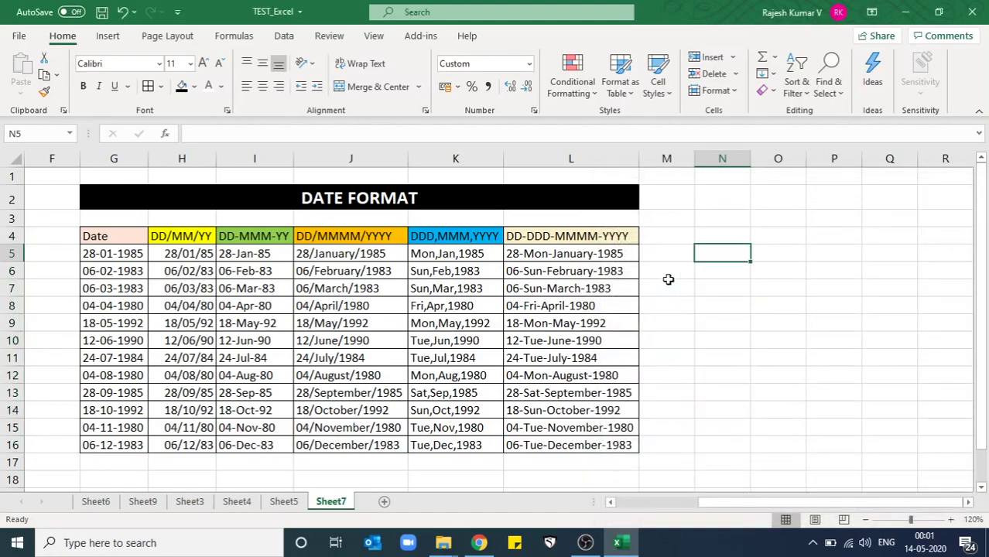
{"action": "type", "text": "01-01"}
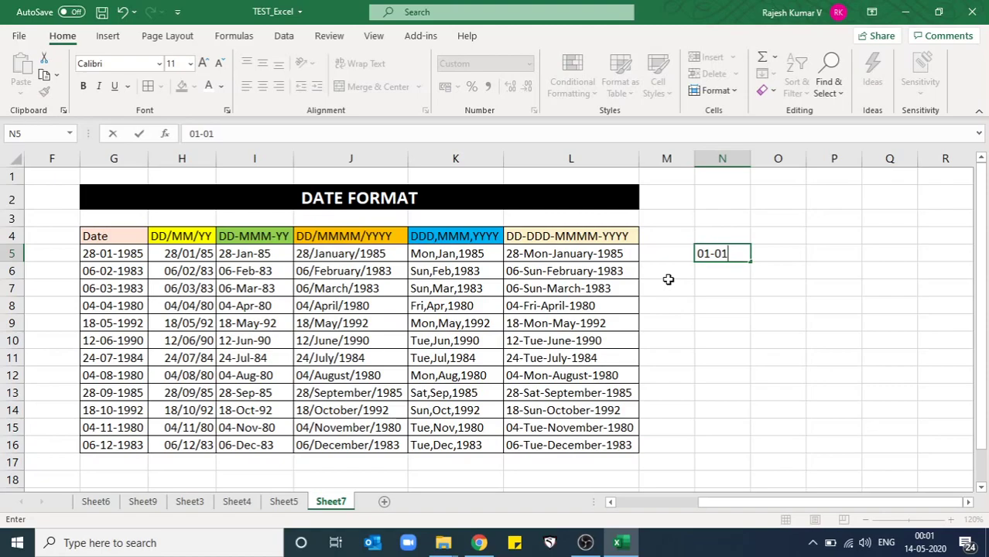
{"action": "type", "text": "-2020"}
{"action": "key", "text": "ctrl+Return"}
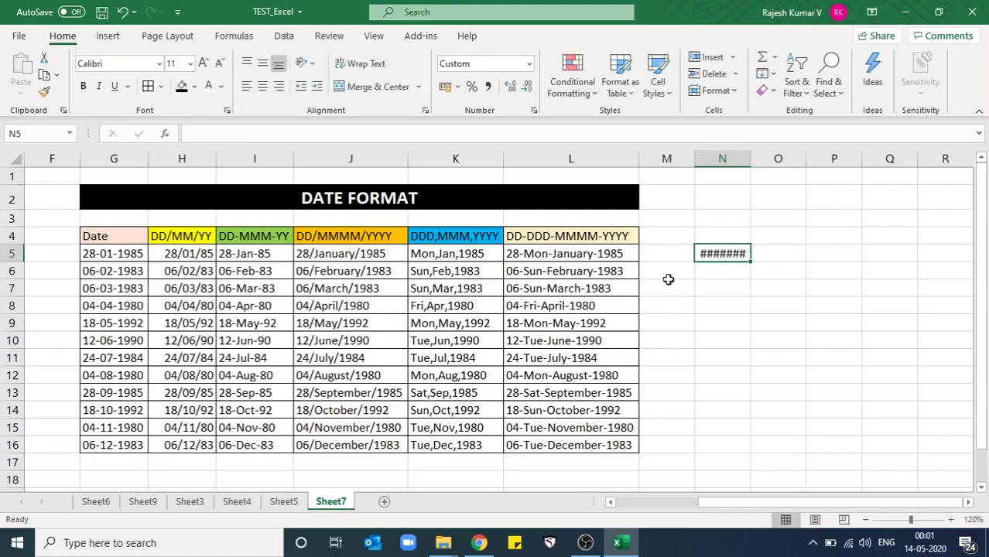
{"action": "double_click", "coordinate": [750, 159]}
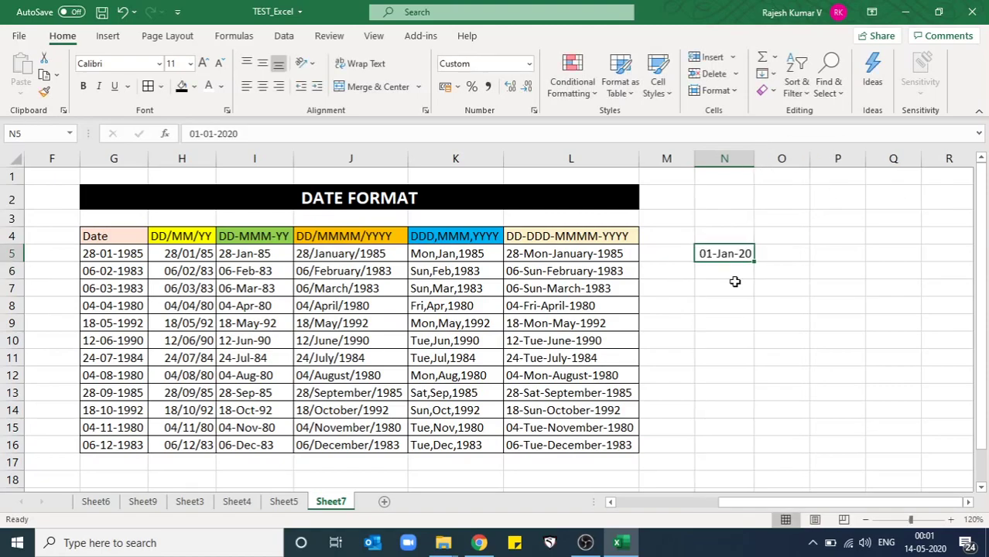
{"action": "left_click_drag", "start_coordinate": [728, 255], "coordinate": [727, 442]}
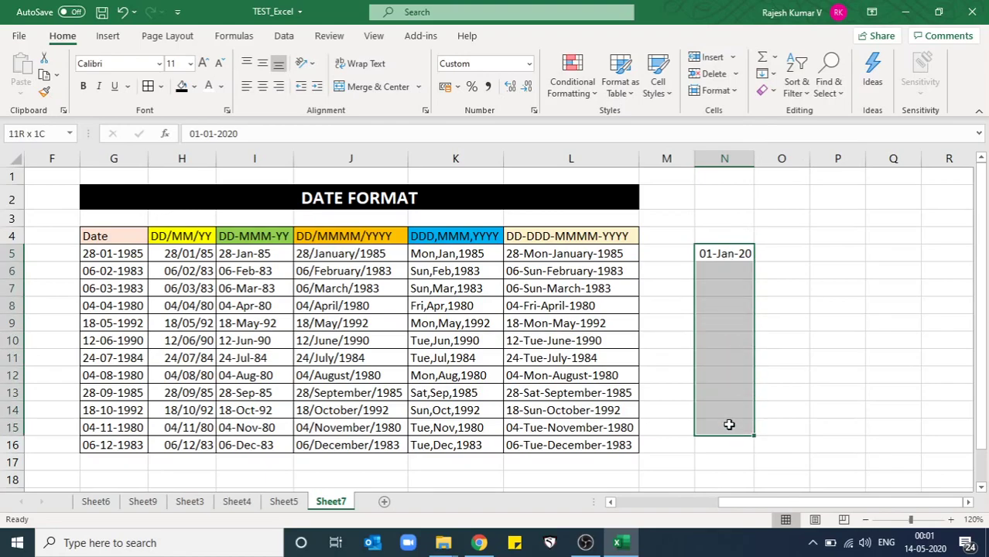